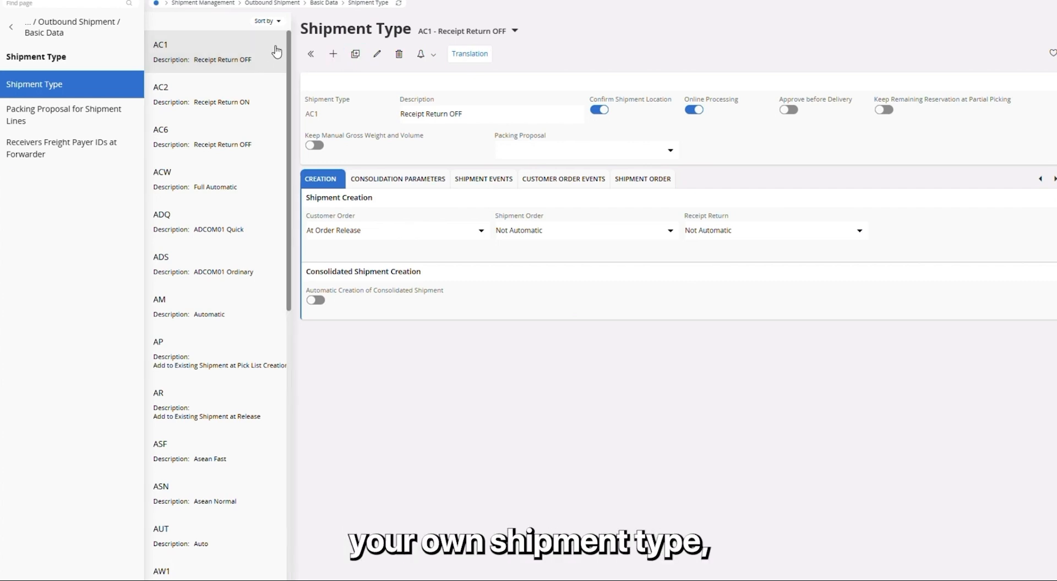
Create a new shipment type SP1 with description sp1 and save it
click(333, 54)
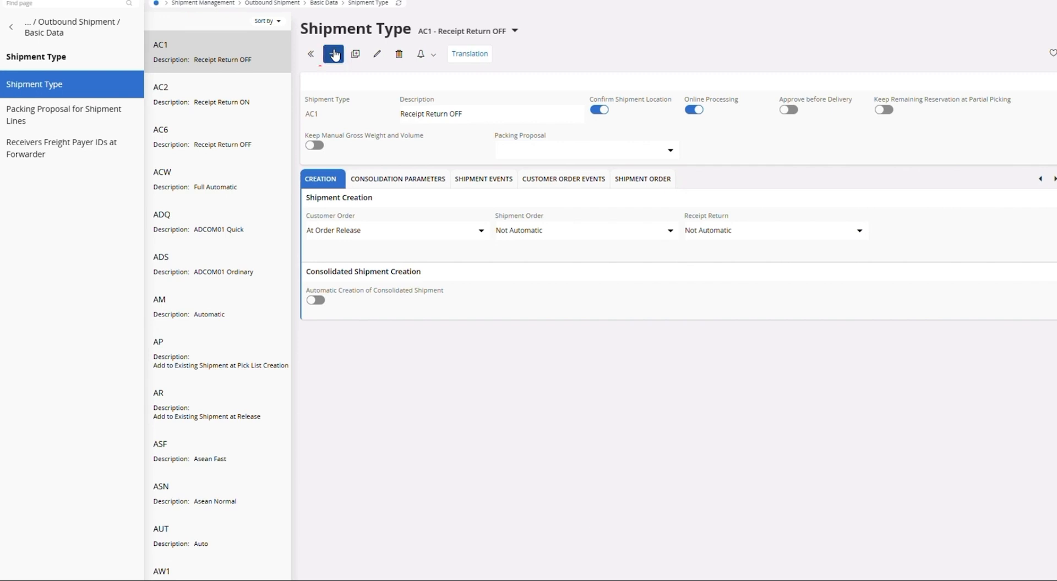
click(334, 54)
click(340, 112)
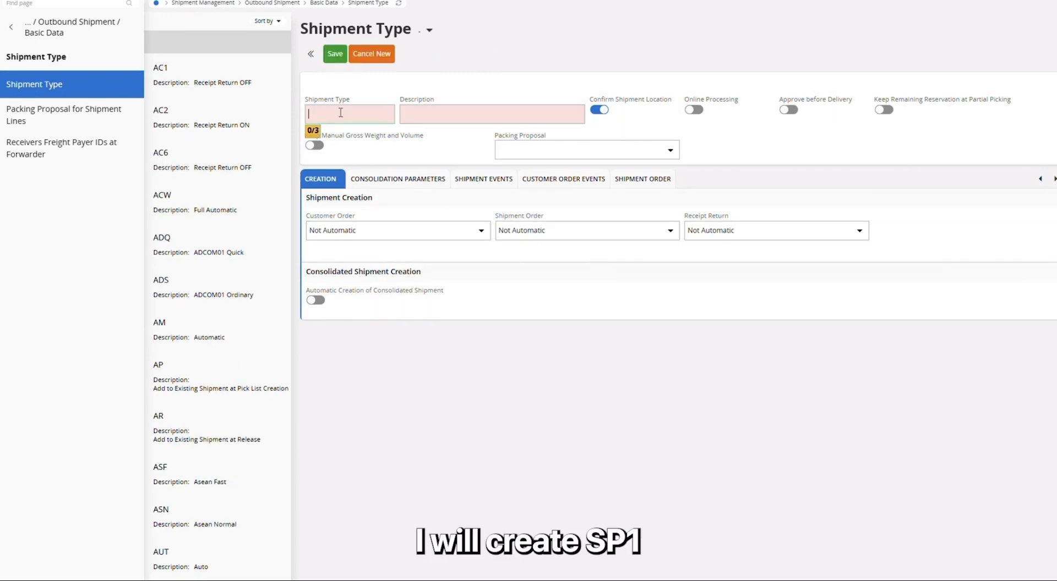
text(SP1)
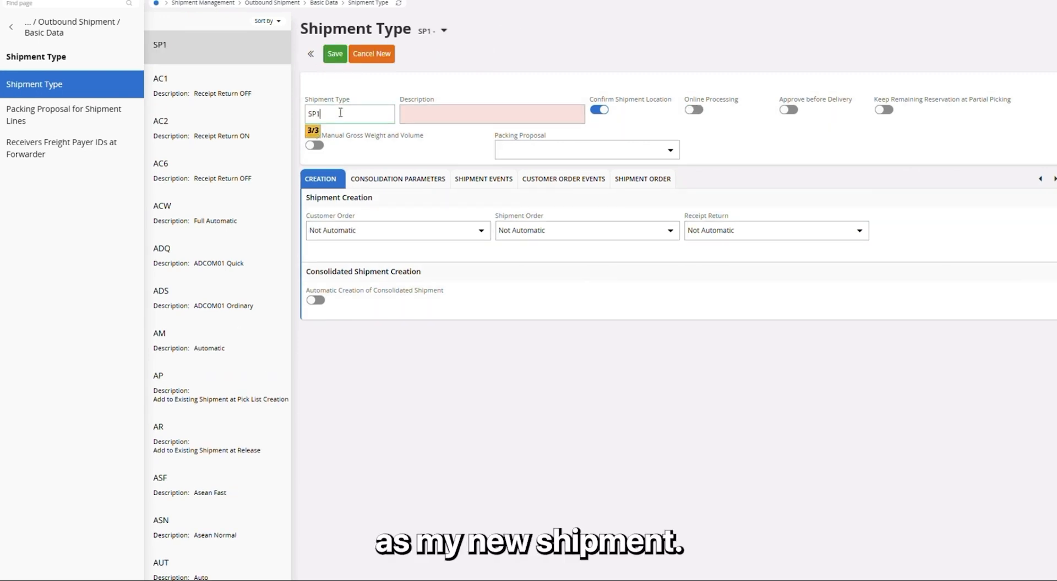
drag(341, 113, 307, 114)
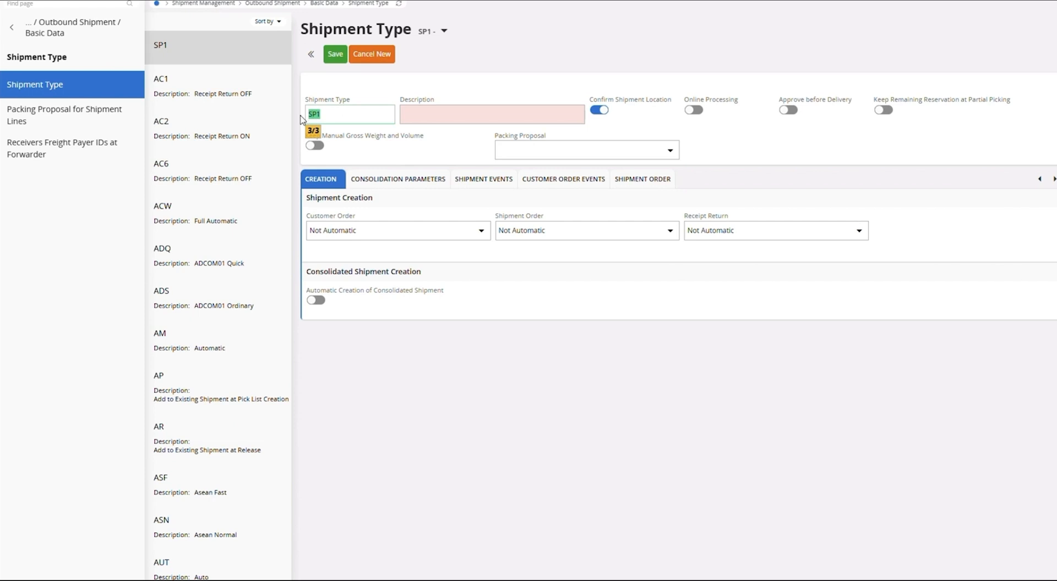
click(437, 118)
text(sp1)
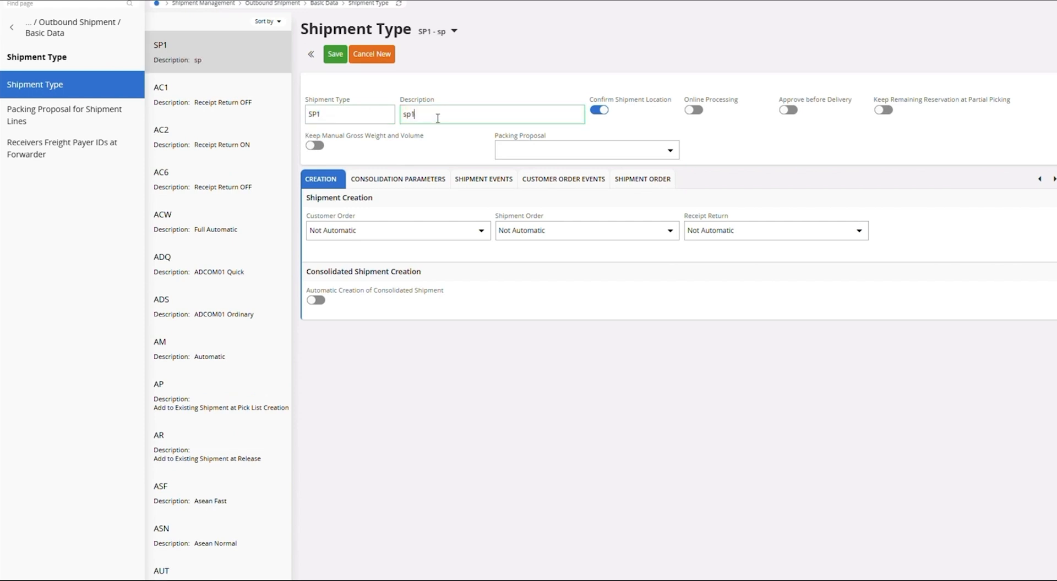
click(333, 58)
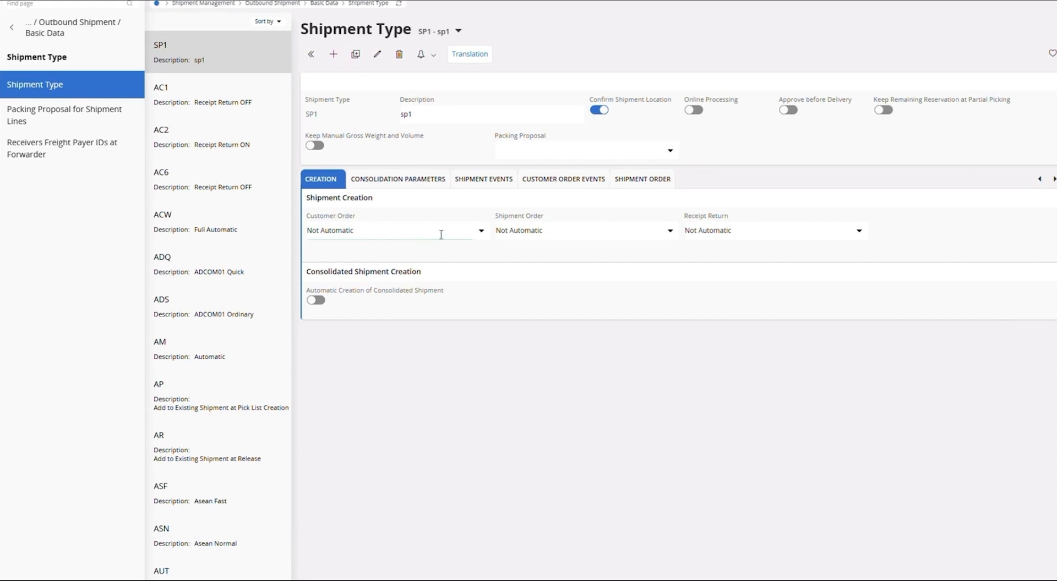
Set the shipment type's customer order shipment creation to At Order Release
click(481, 231)
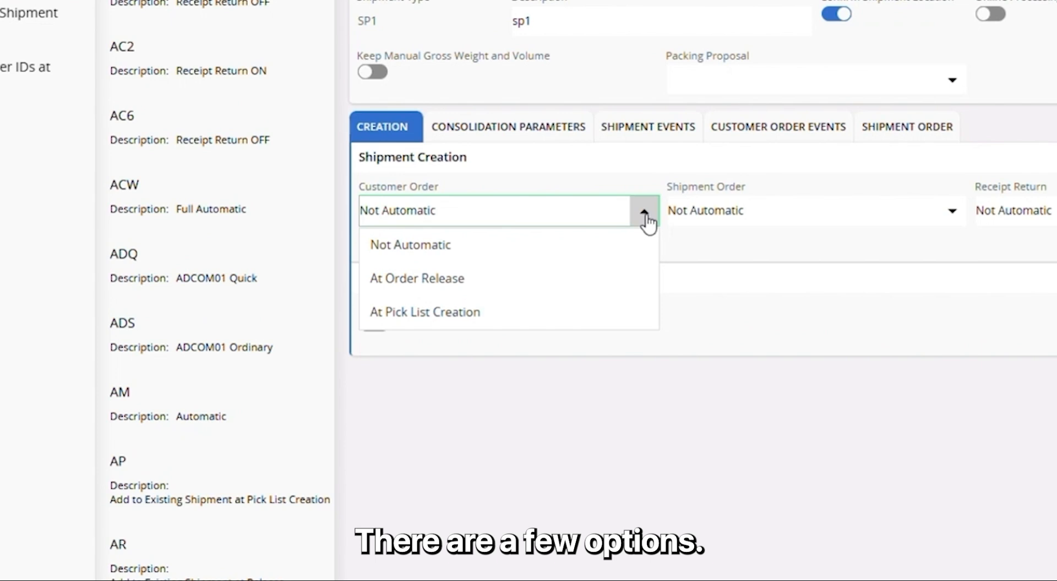
click(647, 218)
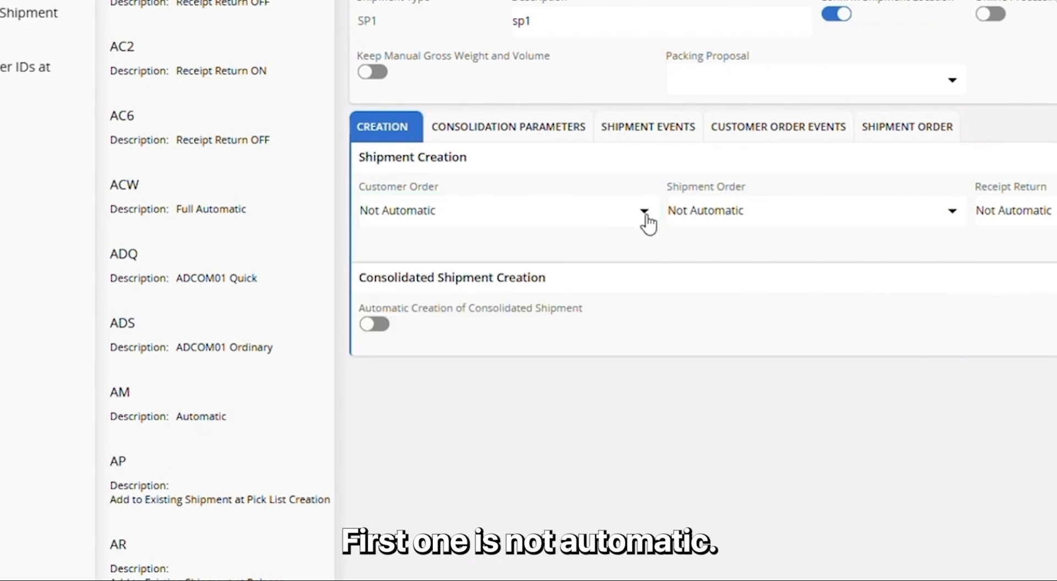
click(645, 215)
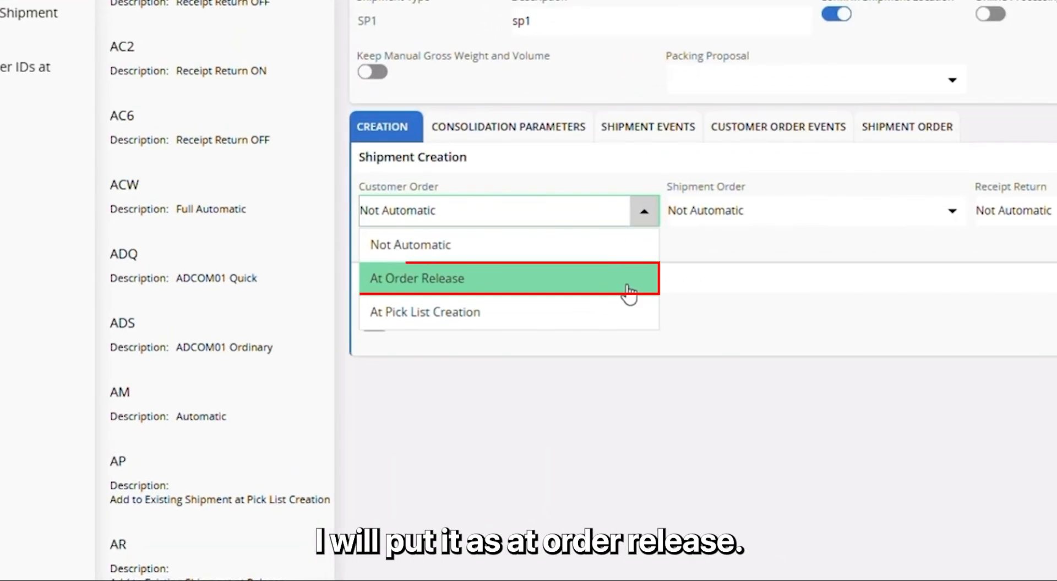
click(629, 292)
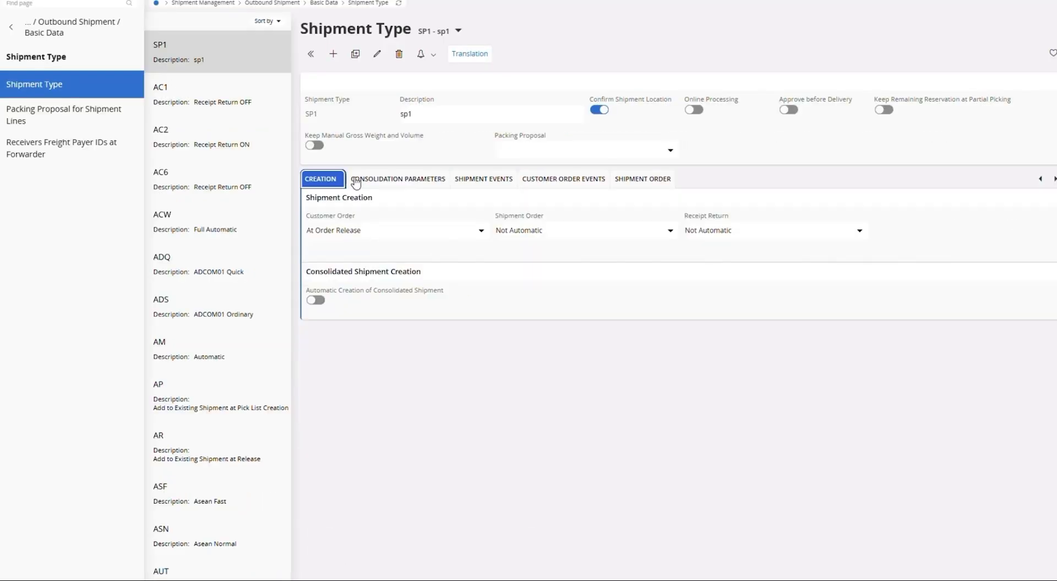
click(475, 179)
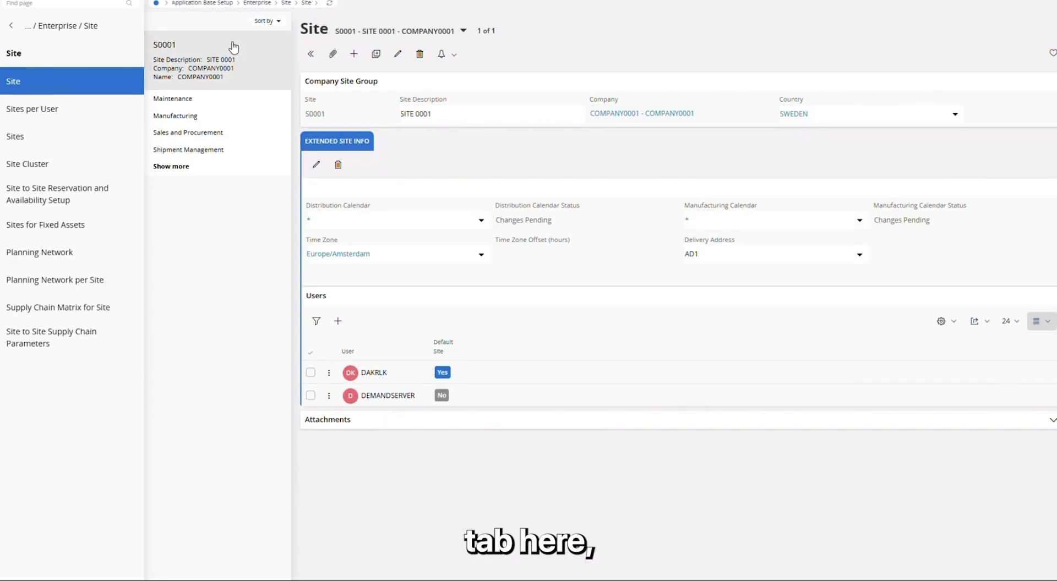
Assign shipment type SP1 as the outbound shipment type in site S0001's shipment management settings
click(228, 150)
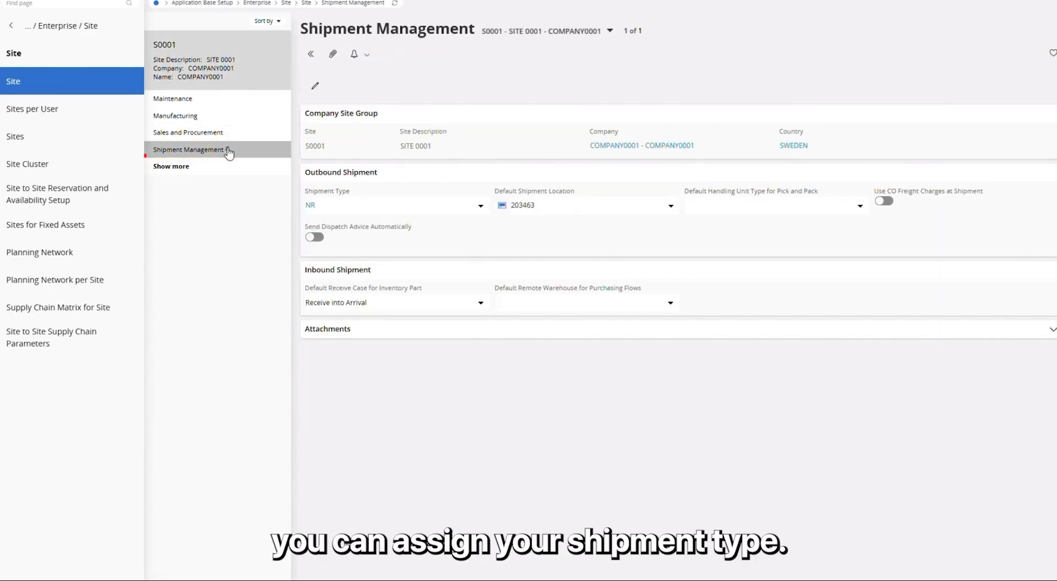
click(335, 210)
key(BackSpace)
key(BackSpace)
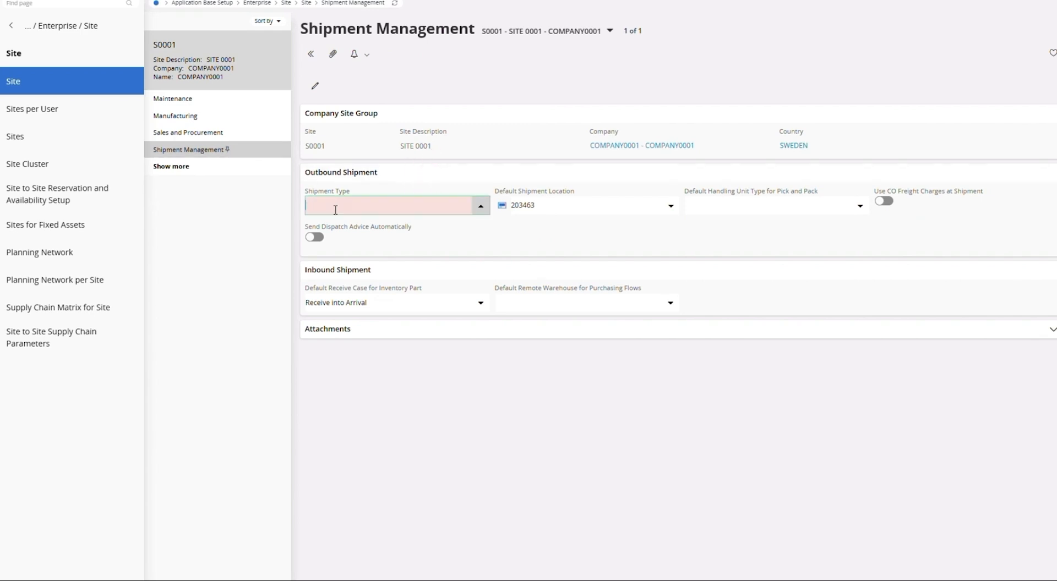
text(sp)
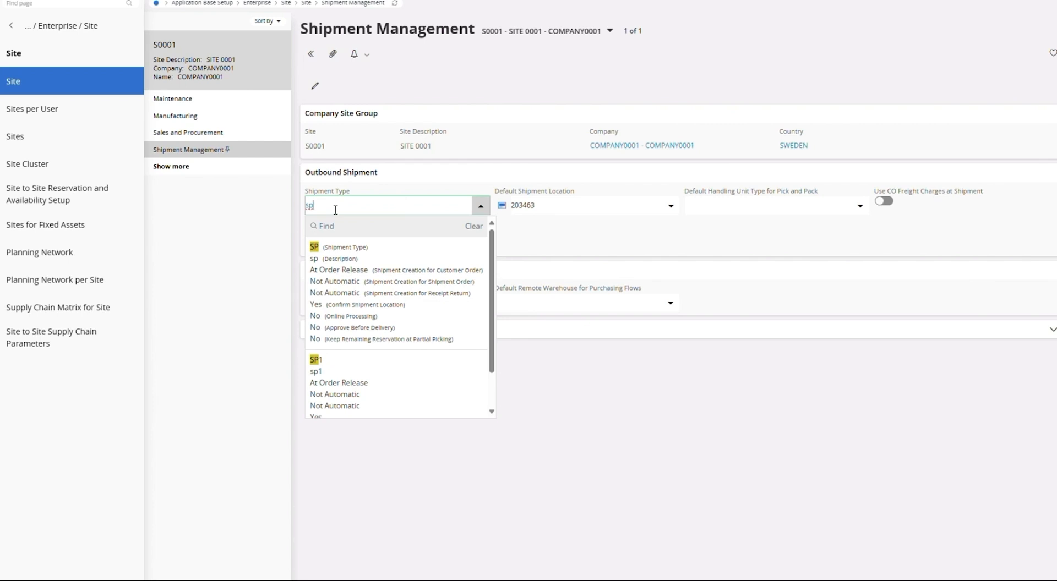
click(368, 385)
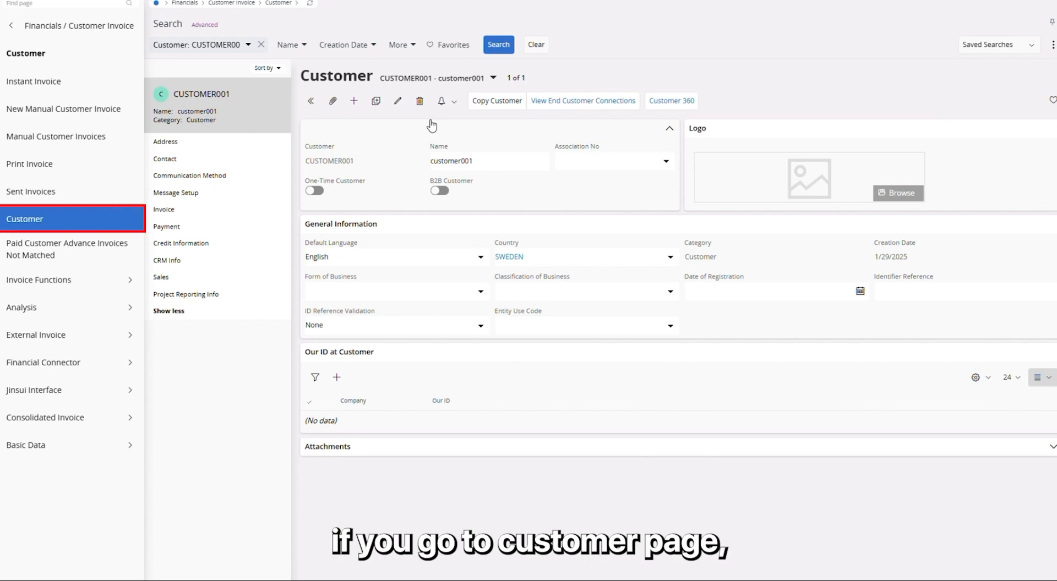
Assign shipment type SP1 in the customer address's sales address information, replacing NR
click(189, 146)
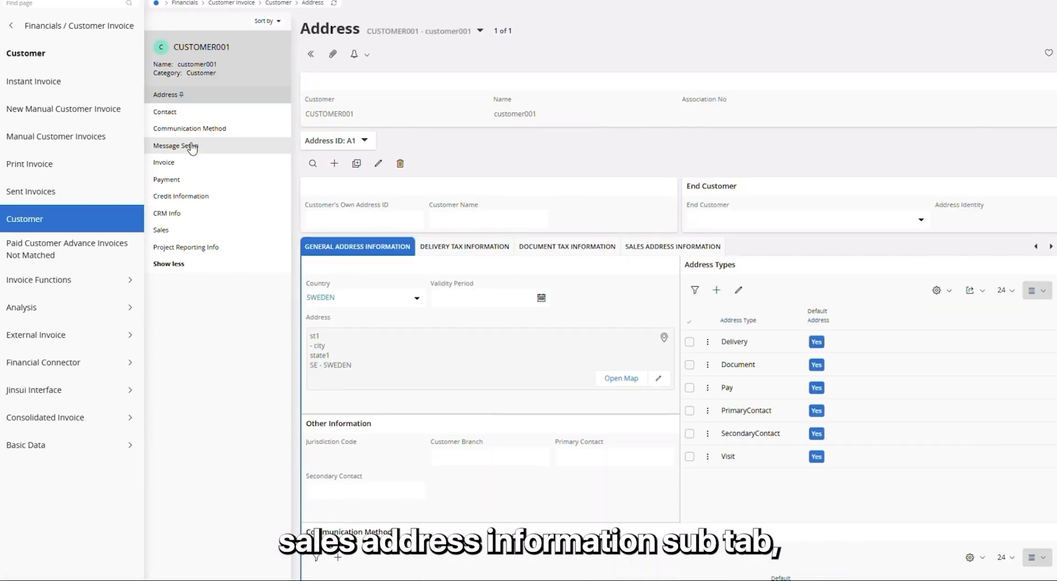
click(672, 246)
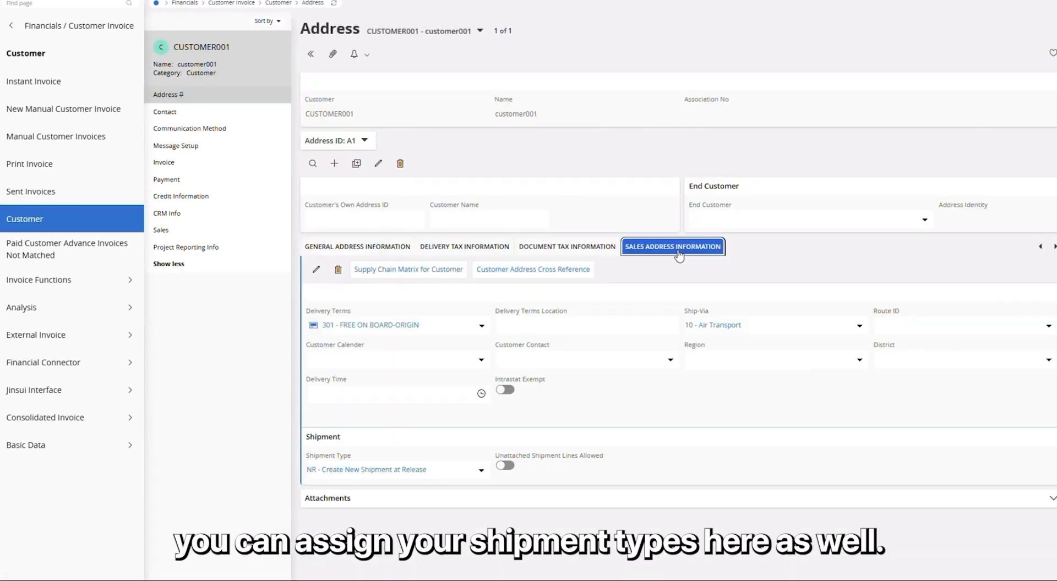
click(476, 469)
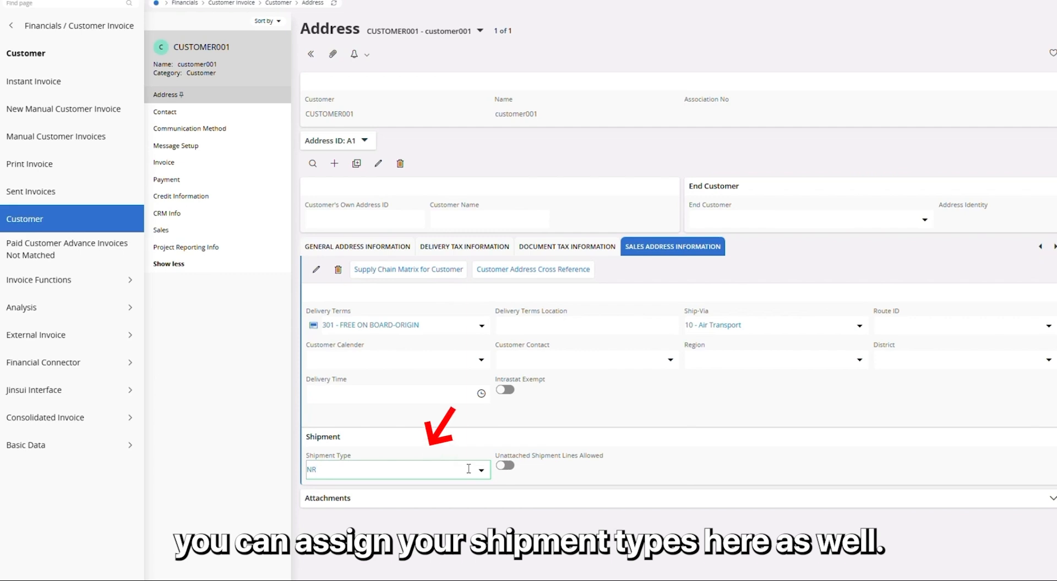
key(BackSpace)
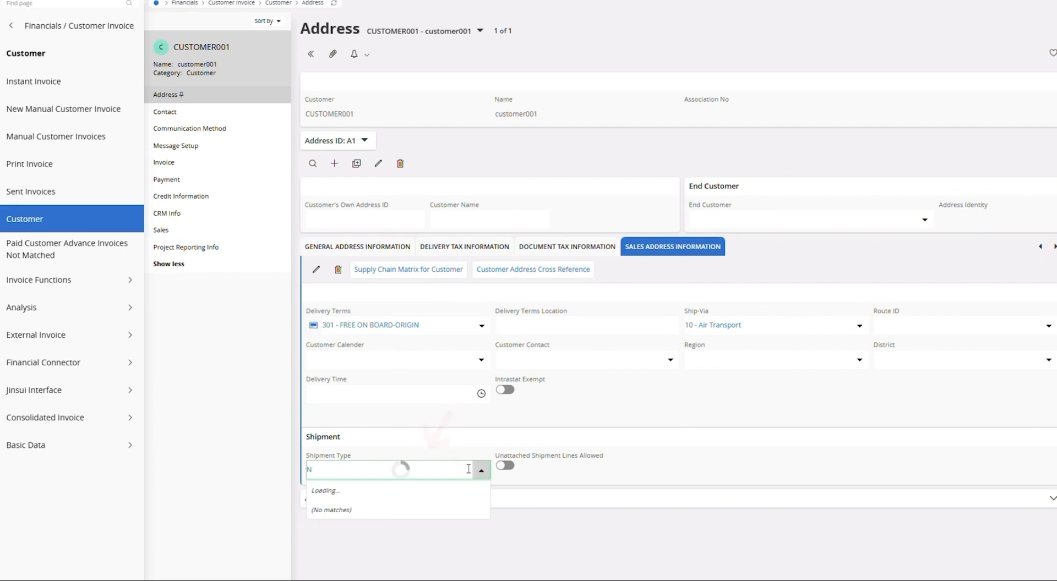
key(BackSpace)
text(sp1)
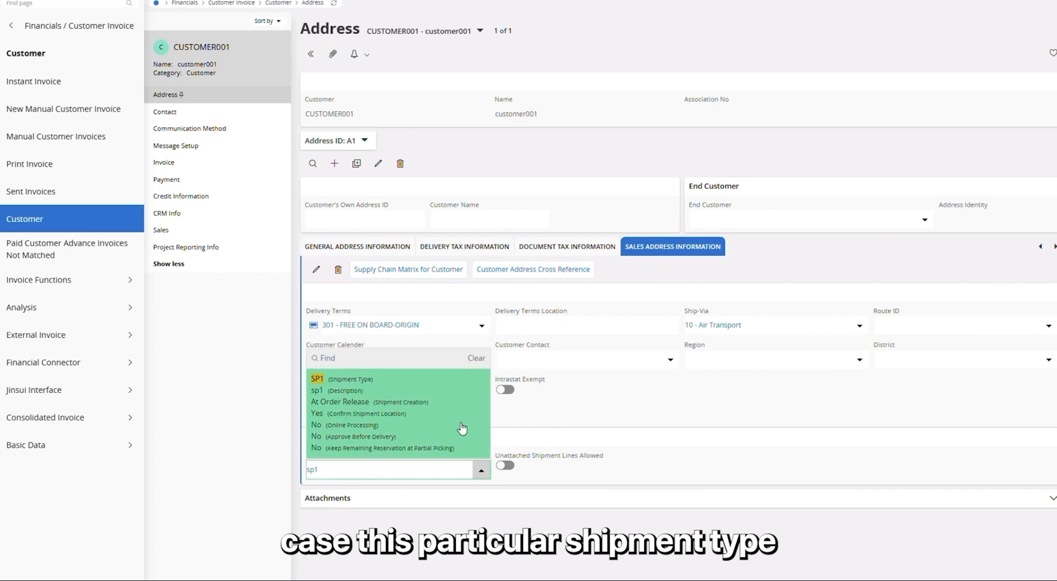
click(461, 428)
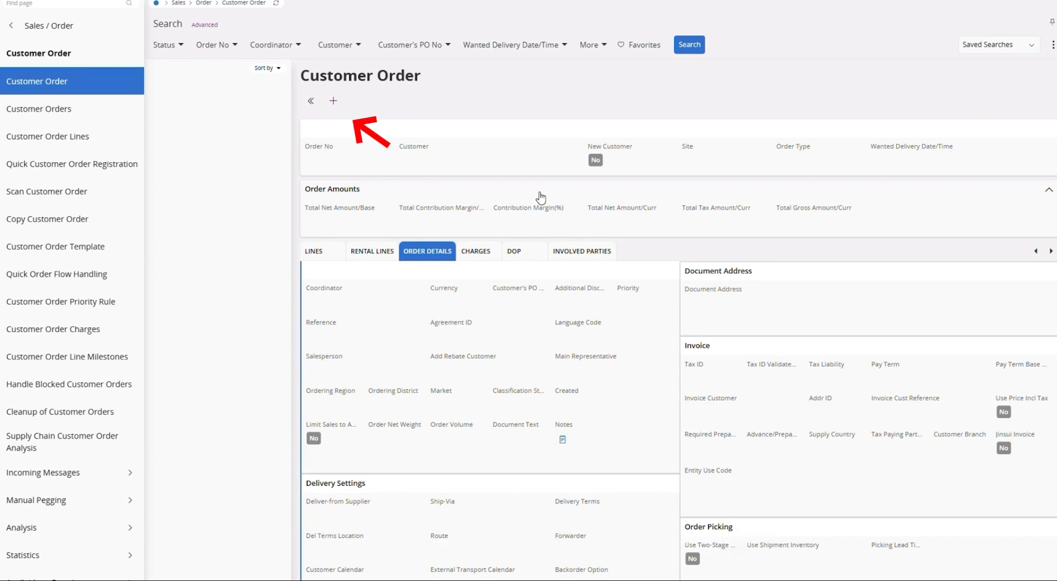
Create a new customer order for CUSTOMER001 and save the order header
click(333, 101)
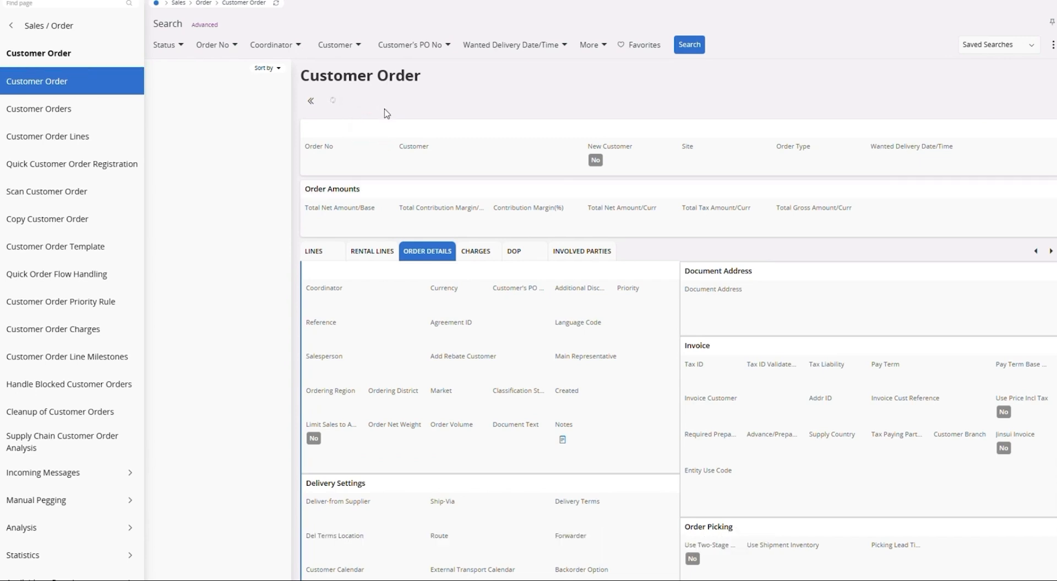
click(421, 160)
text(customer)
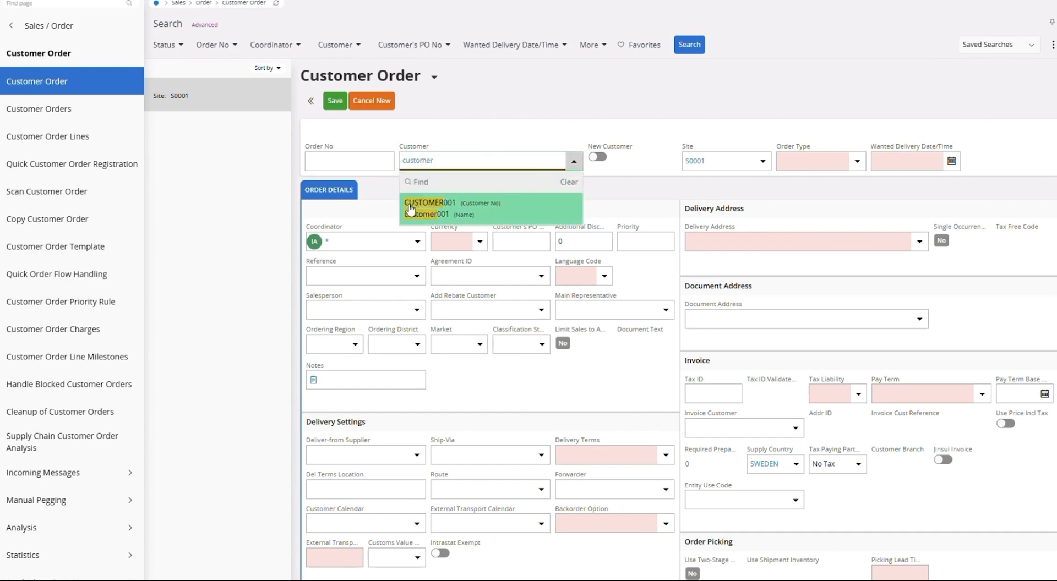
click(437, 202)
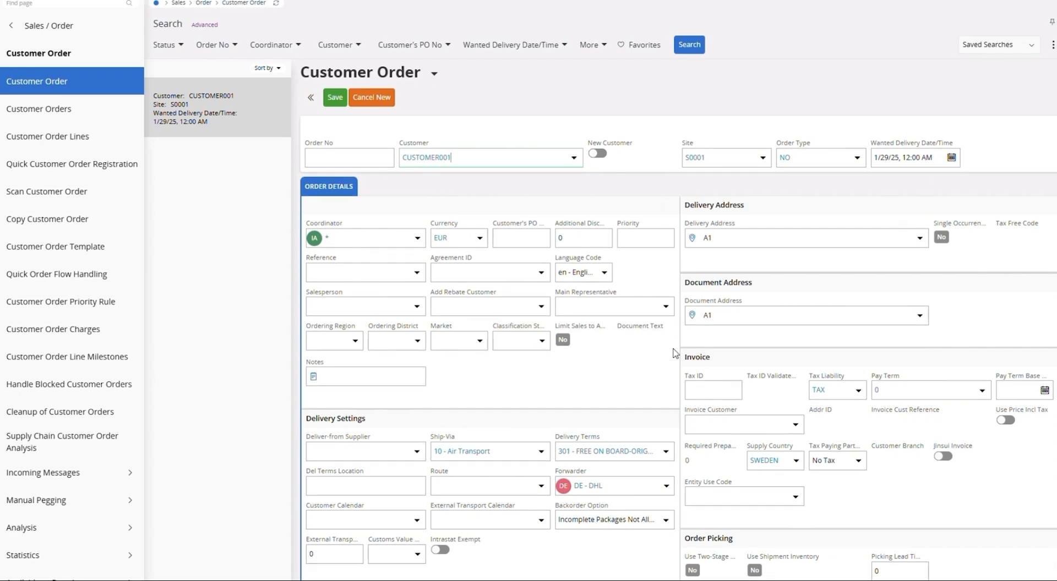
scroll(677, 360, down, 3)
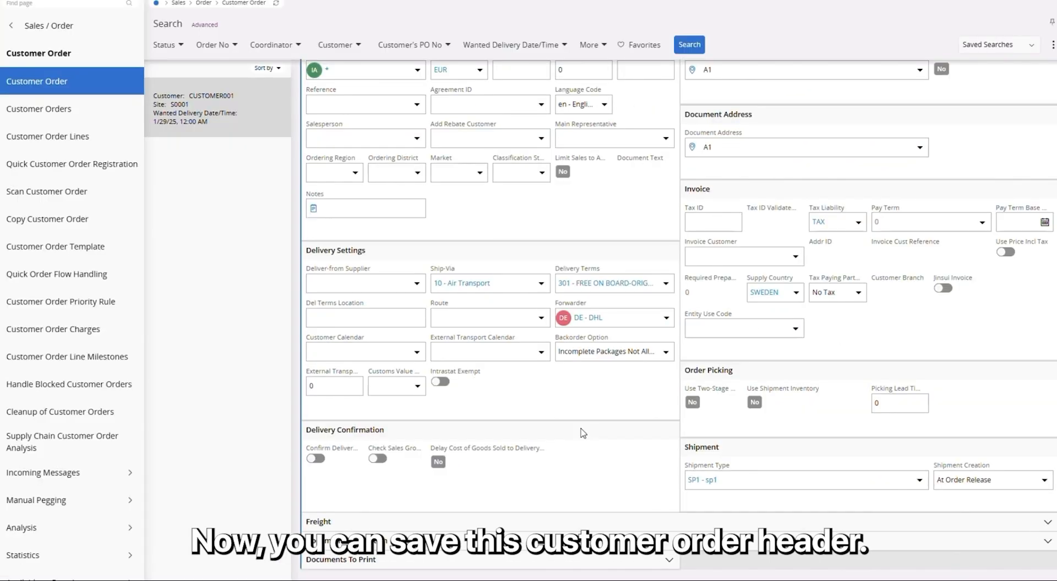
scroll(515, 432, up, 3)
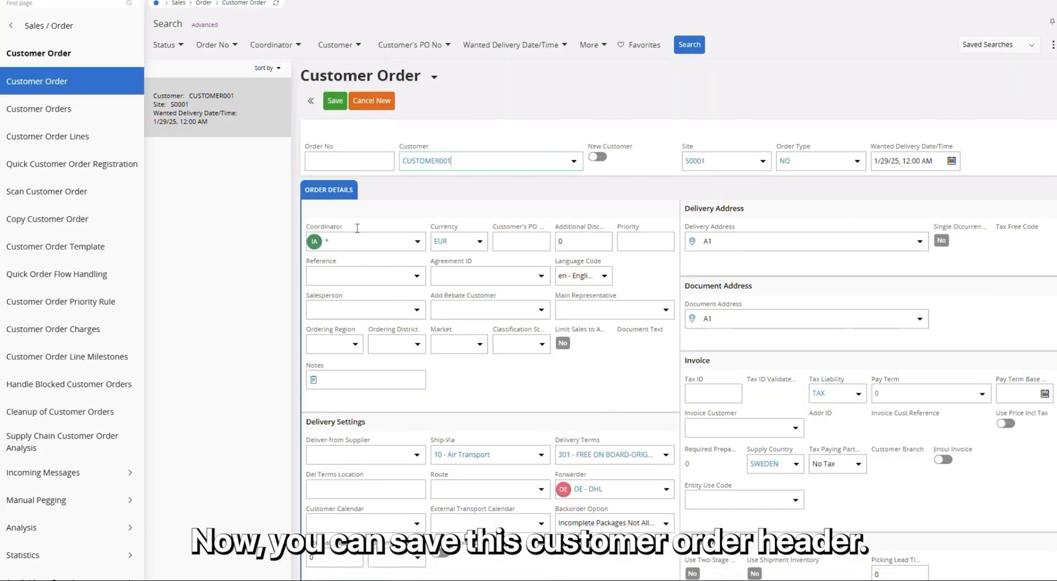
click(333, 101)
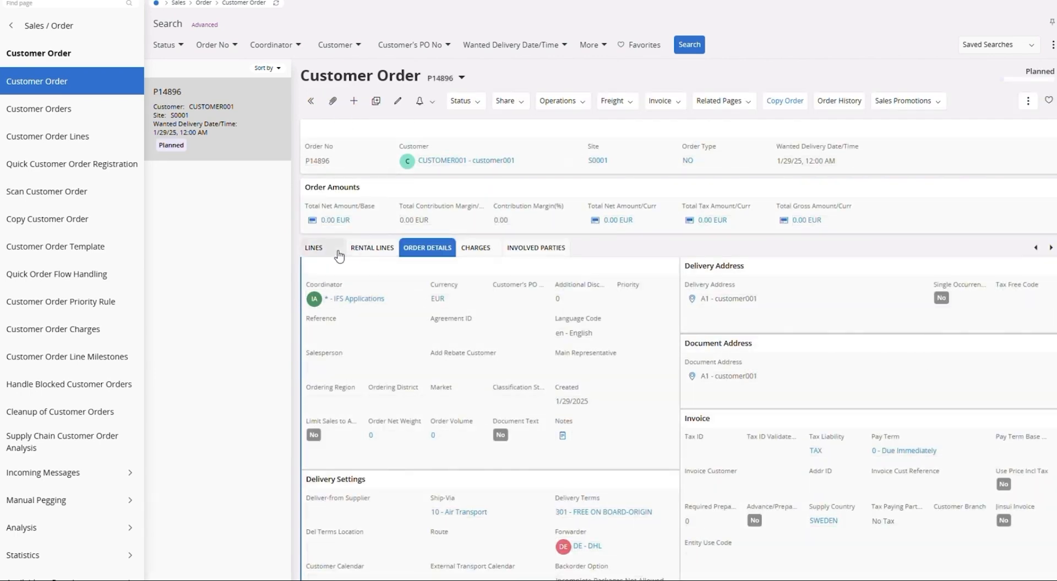
Add an order line for sales part TIRE with sales quantity 10 and save it
click(337, 250)
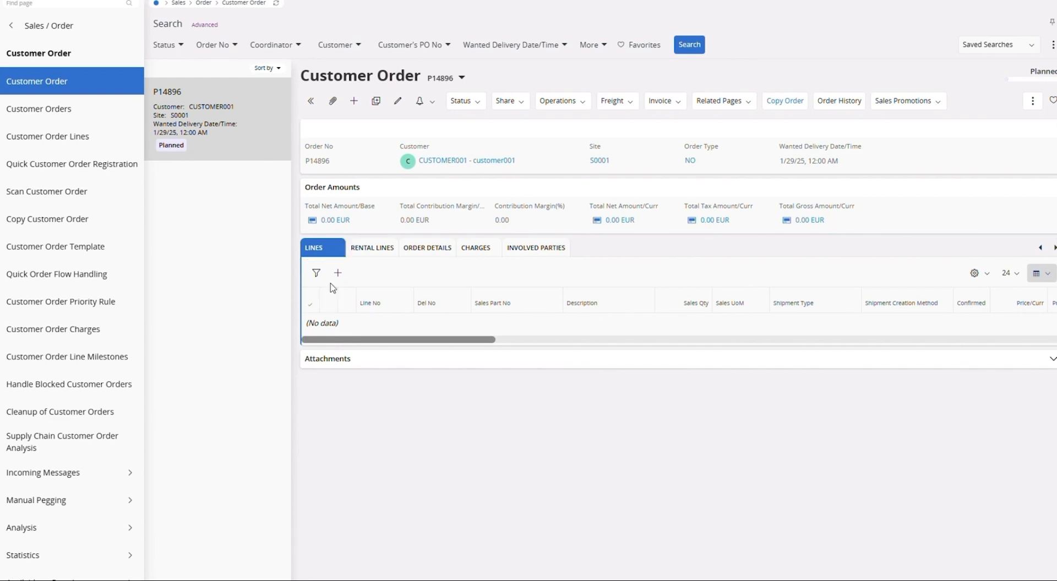
click(338, 272)
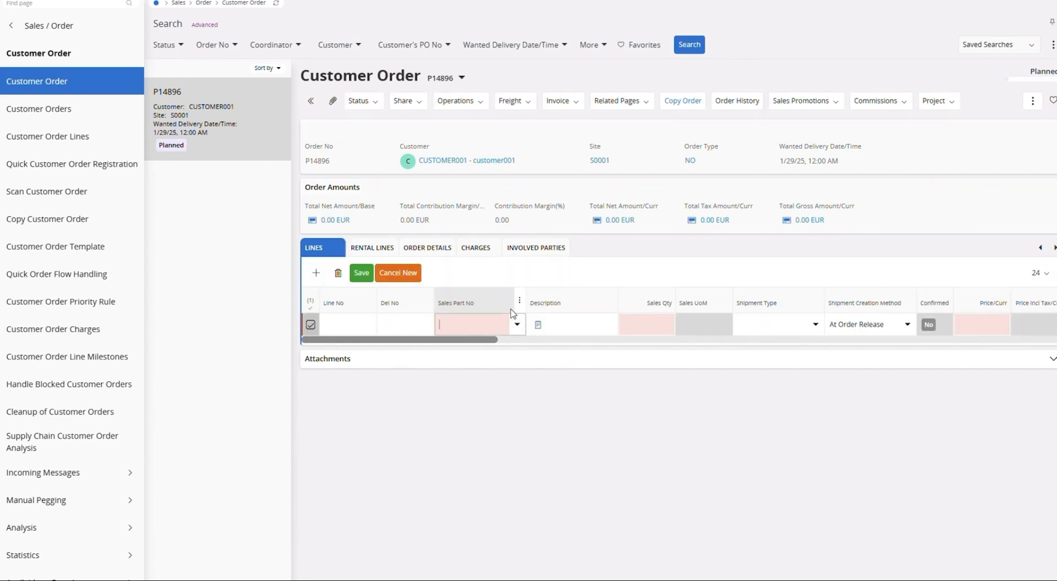
click(517, 325)
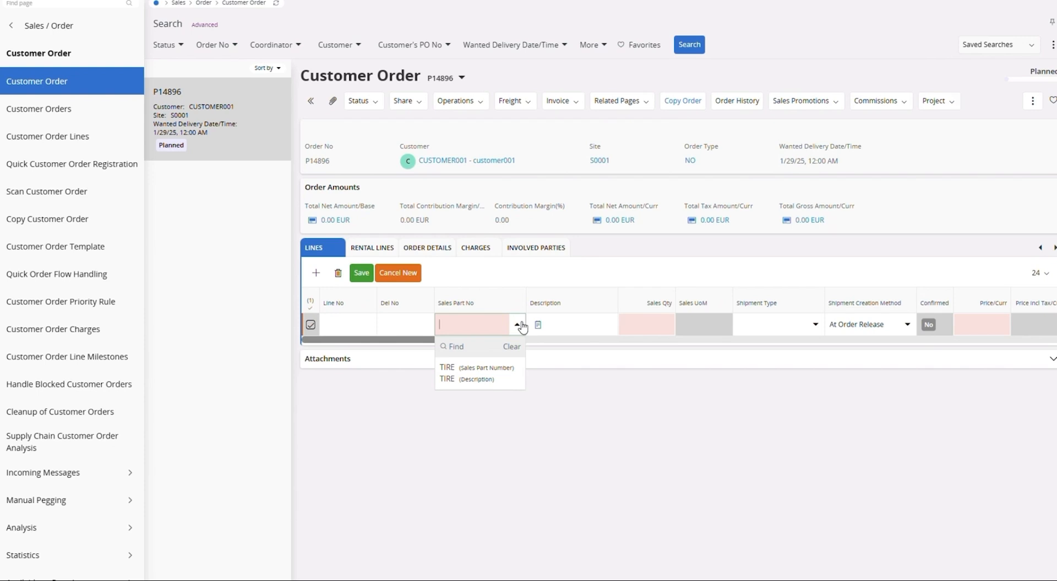
click(506, 381)
click(666, 323)
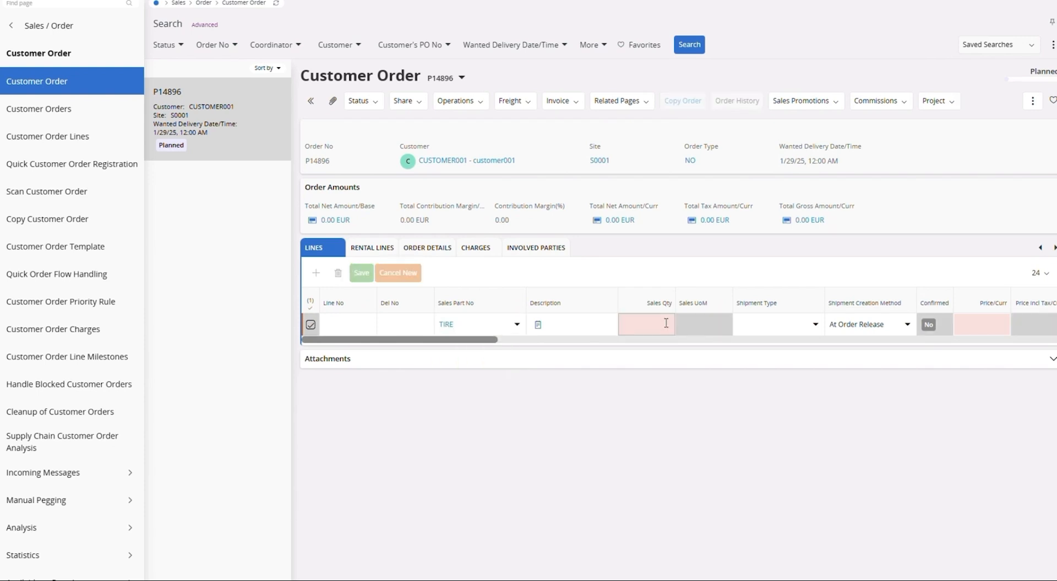
text(10)
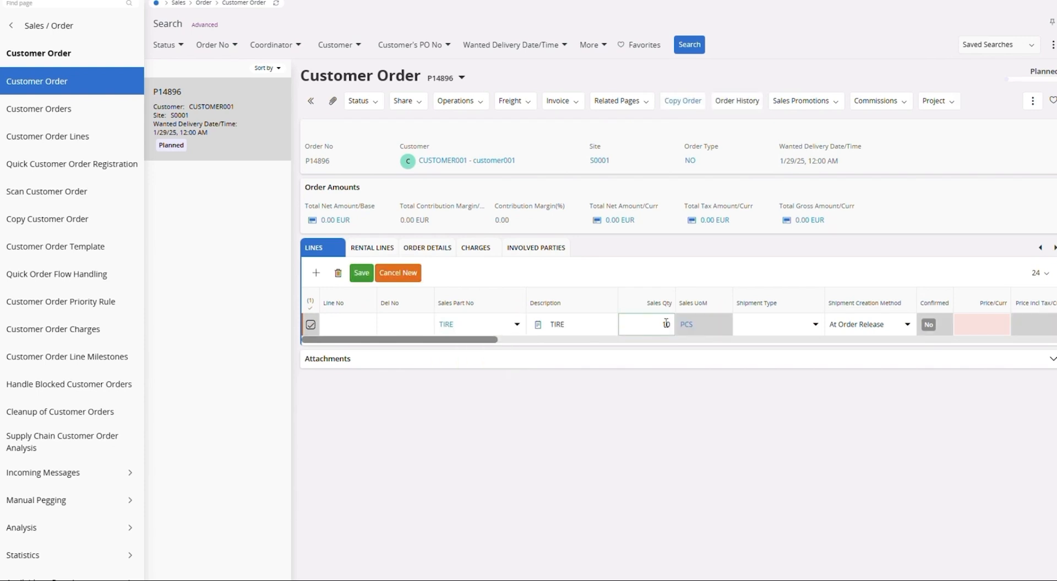
click(361, 272)
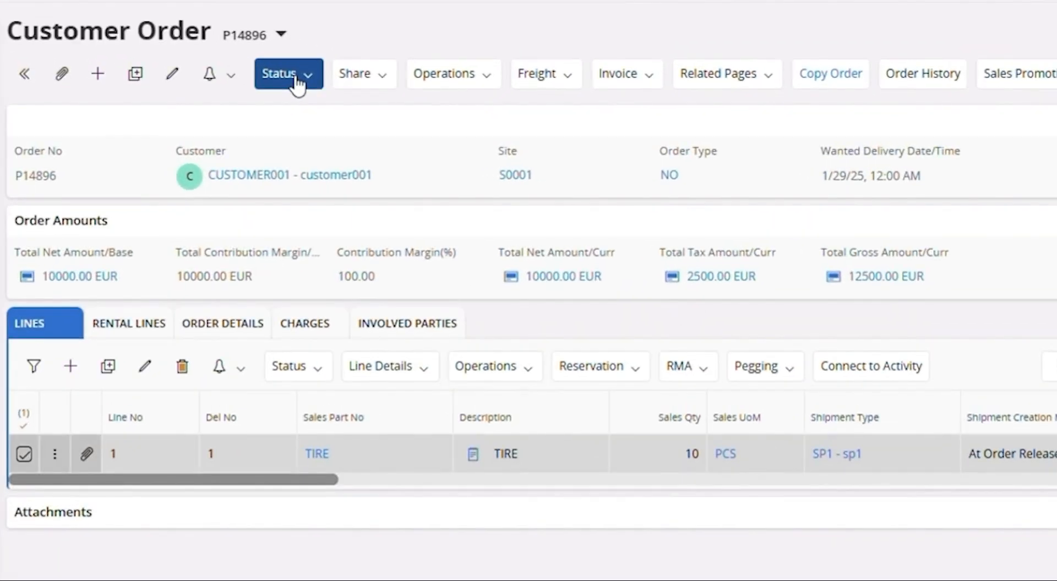
Release the customer order and open its shipment lines
click(467, 102)
click(303, 109)
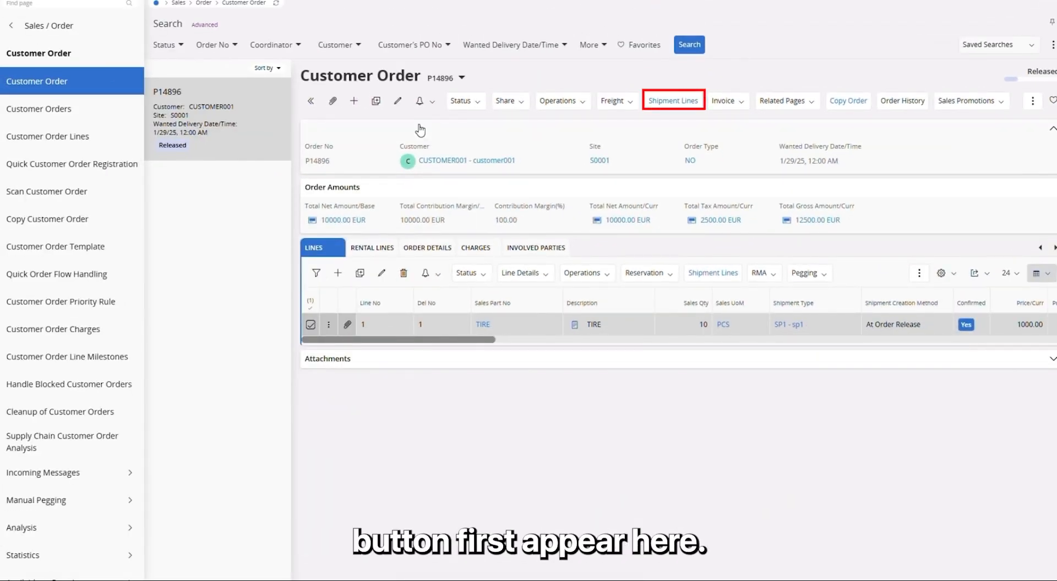
click(662, 104)
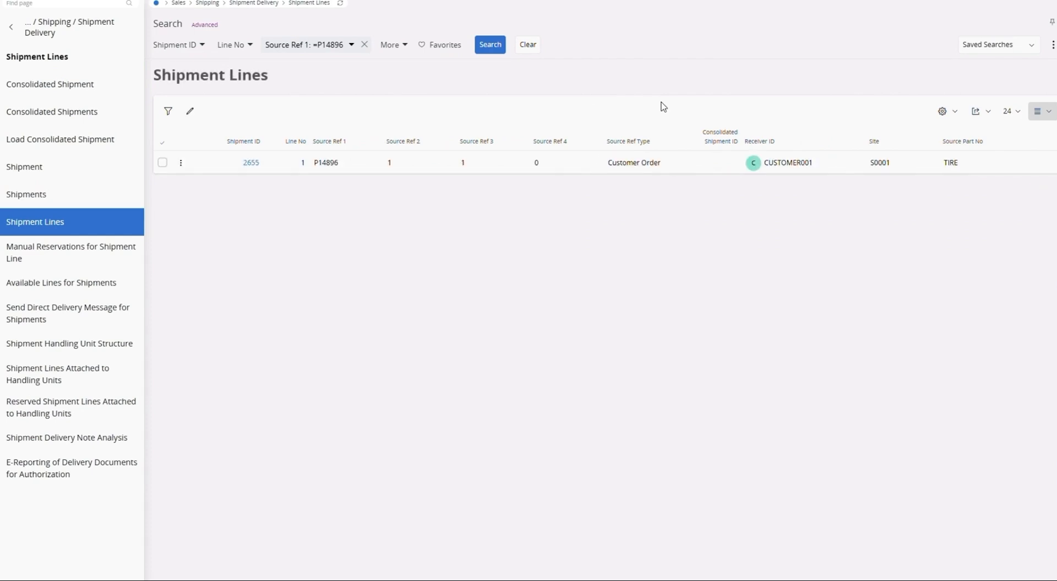
Select the order's shipment line and open the details of its shipment
click(162, 162)
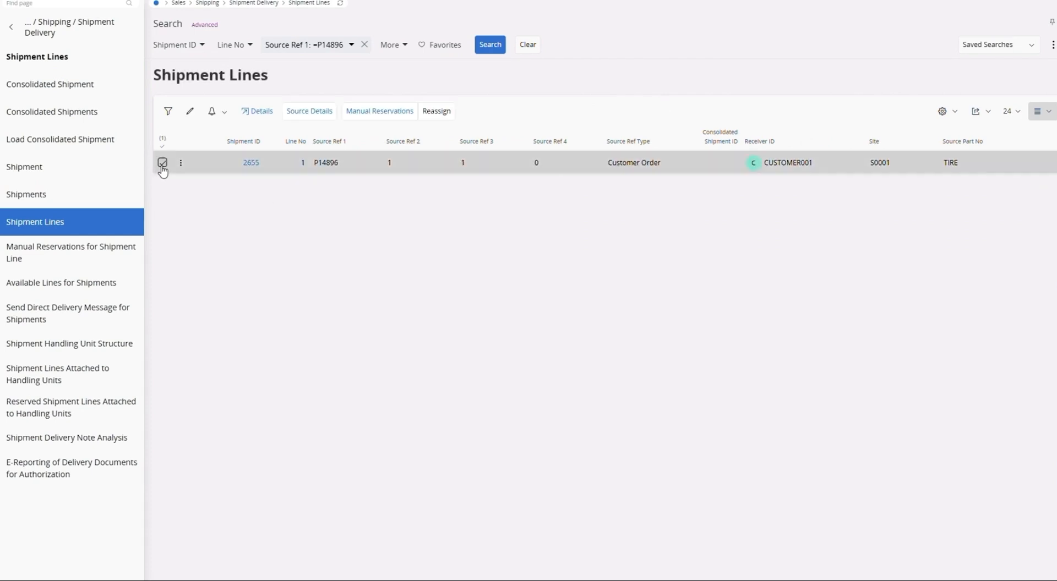
click(255, 113)
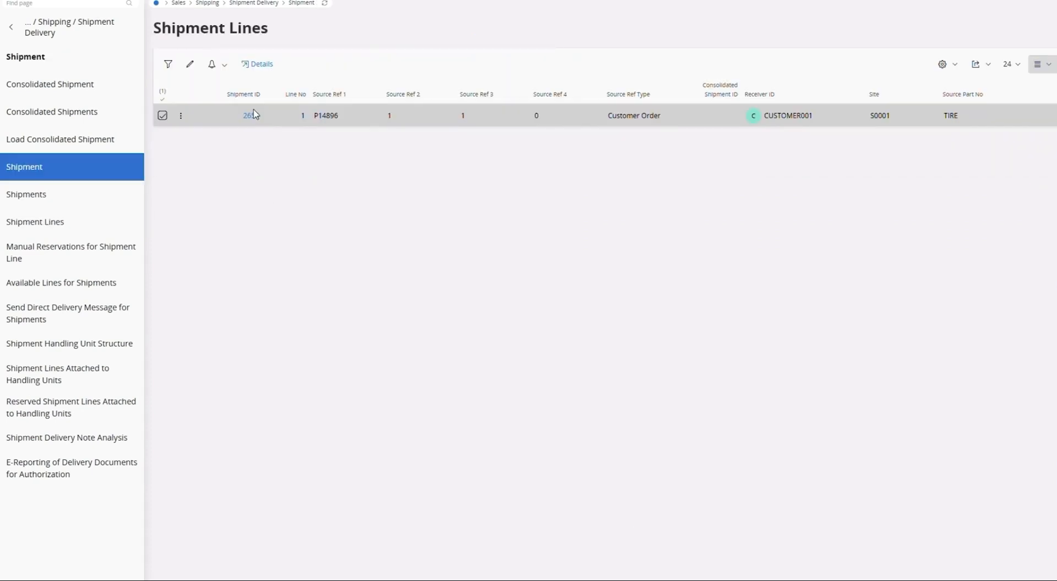
click(249, 115)
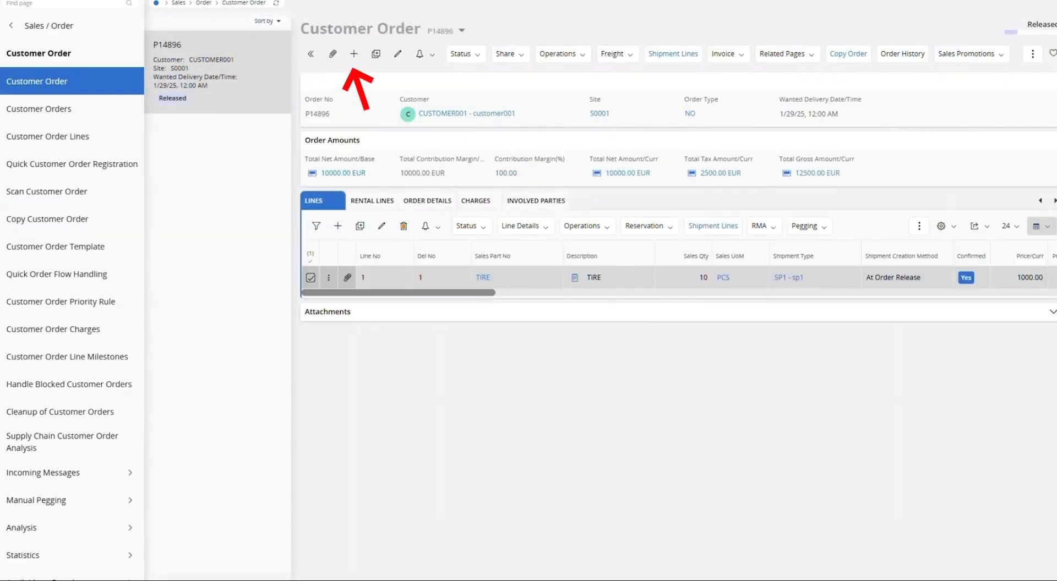
Create another customer order for CUSTOMER001 and save the order header
click(353, 55)
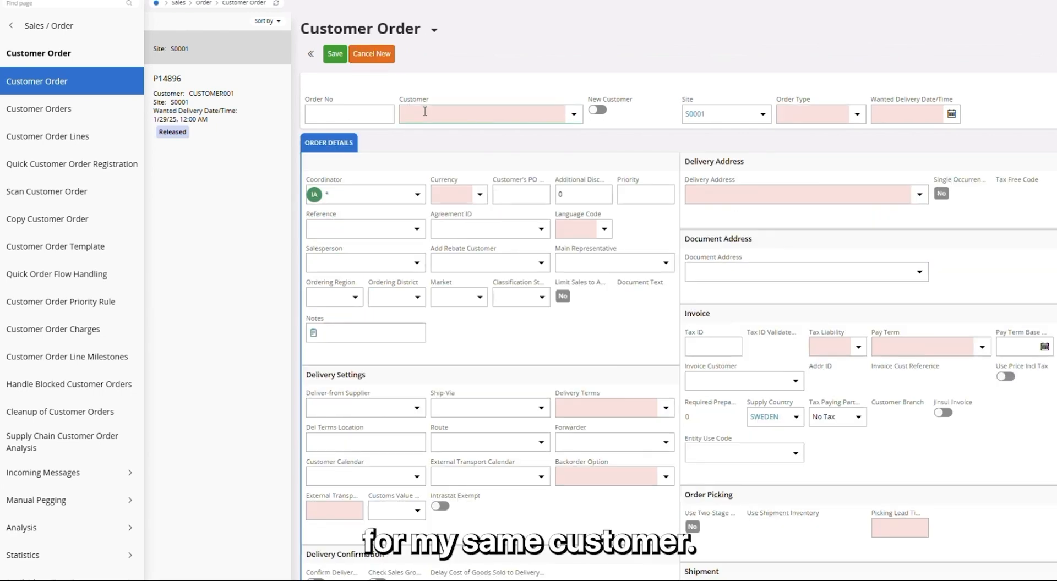
click(425, 112)
text(cus)
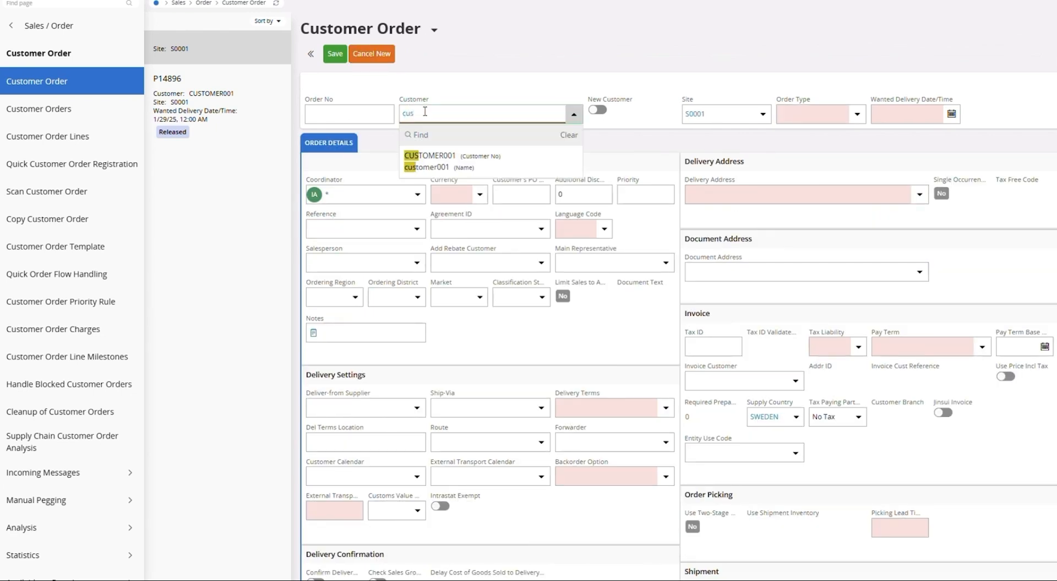
click(447, 155)
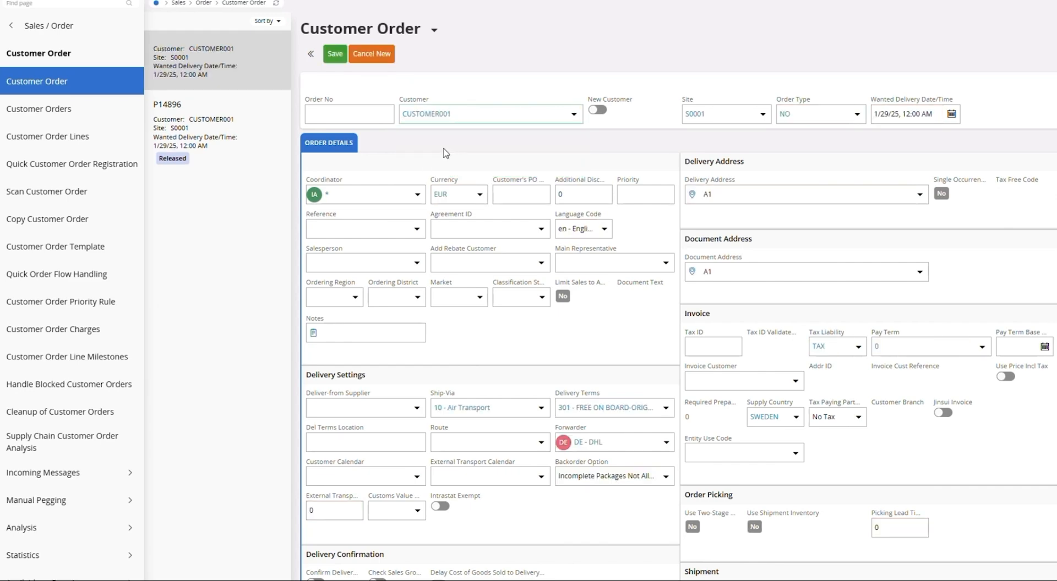
click(336, 55)
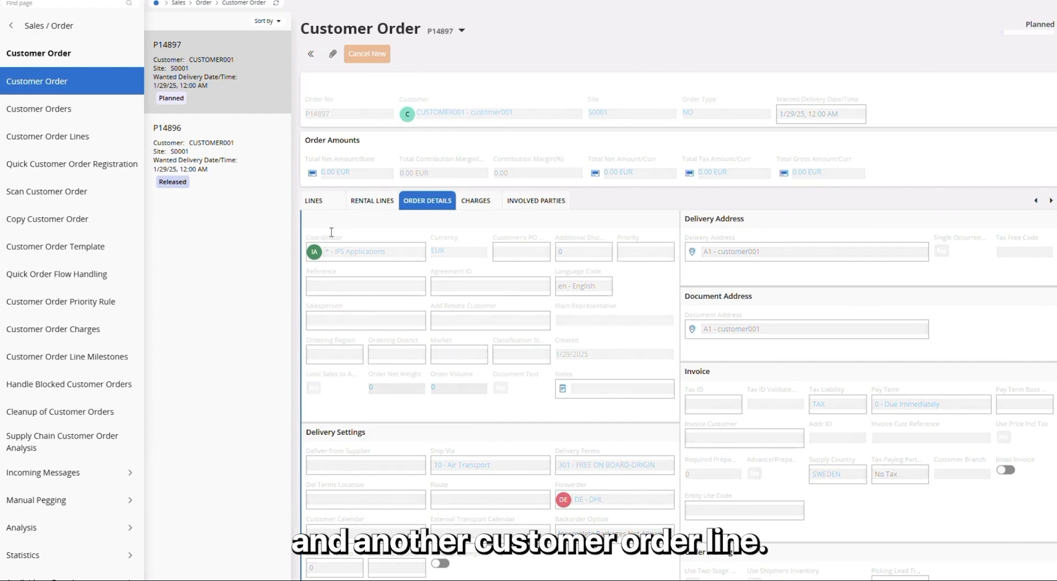
Add an order line for sales part TIRE with sales quantity 20 and save it
click(322, 203)
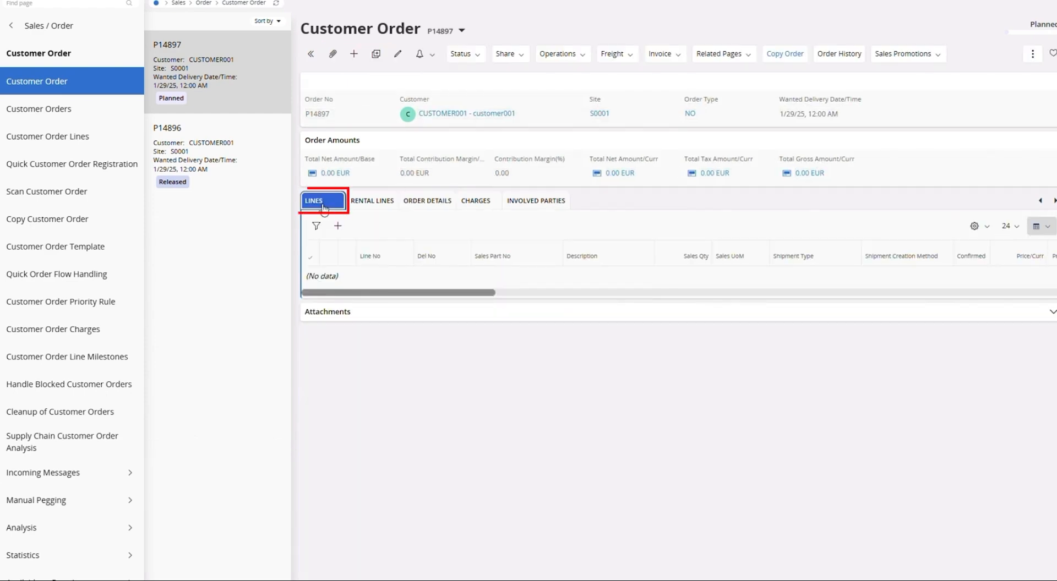
click(338, 226)
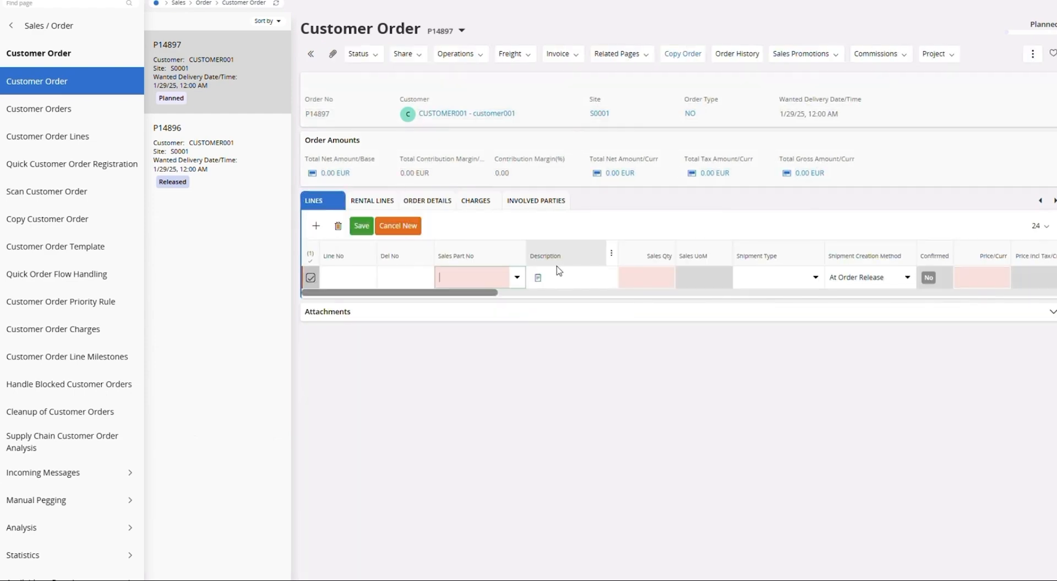
click(516, 277)
text(tIRE)
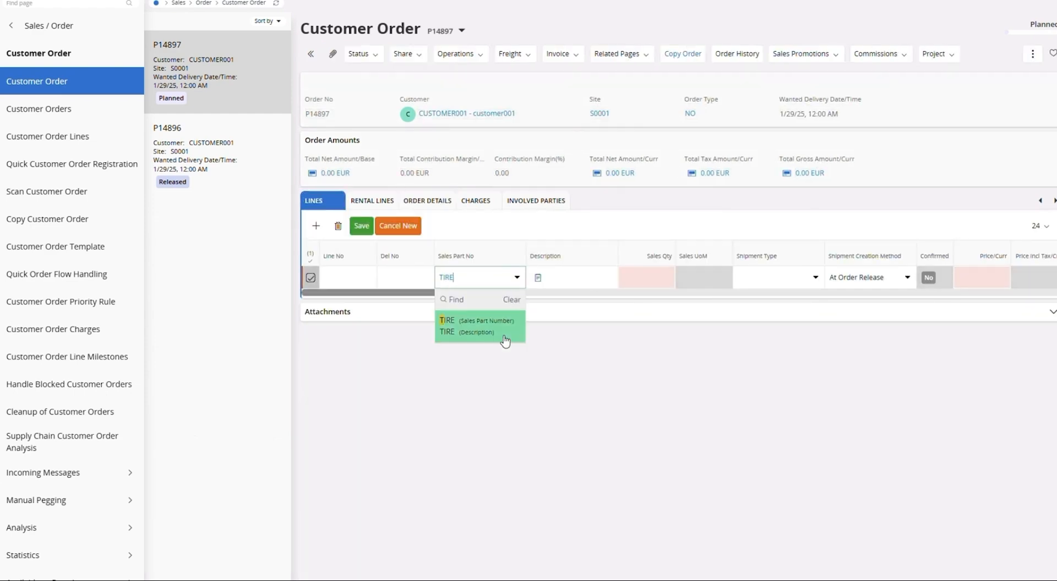
click(662, 282)
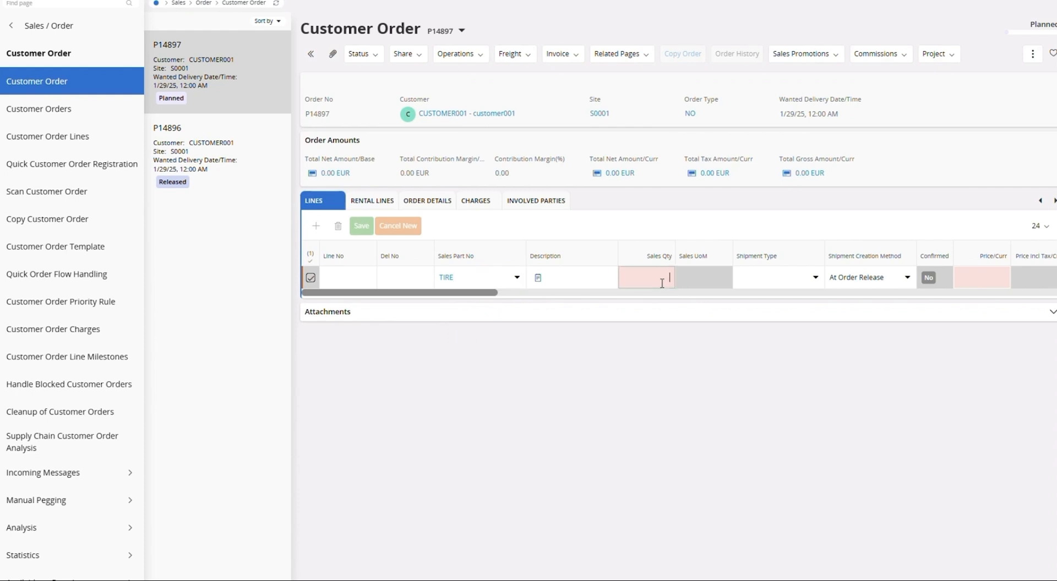
text(20)
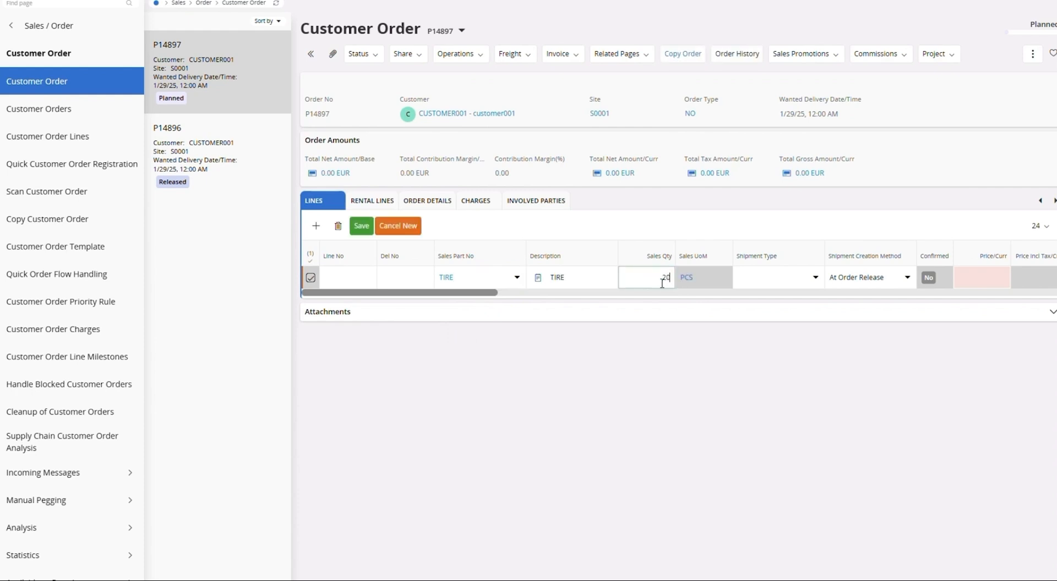
click(366, 227)
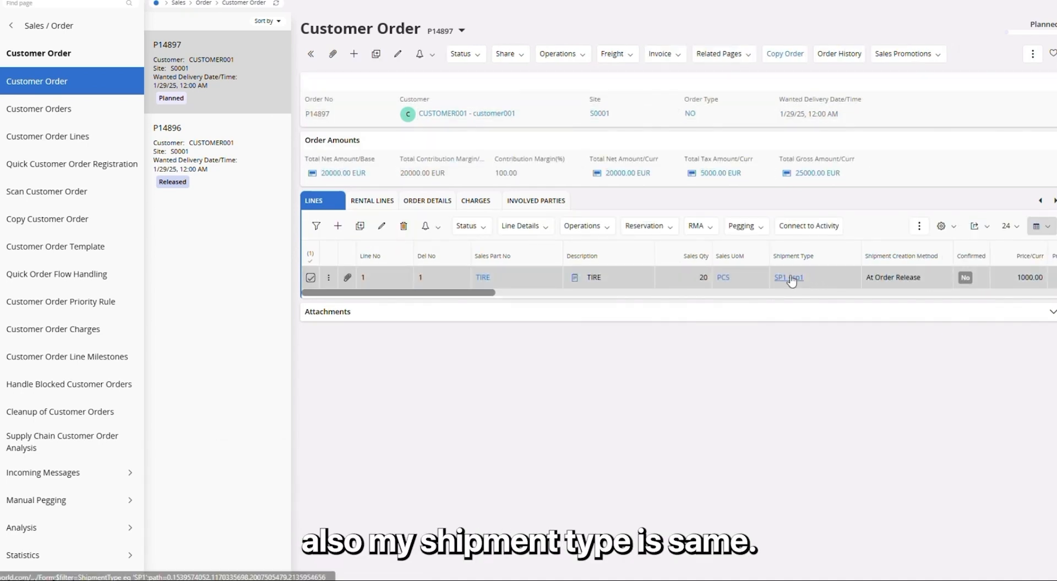
Release the new customer order
click(465, 54)
click(477, 73)
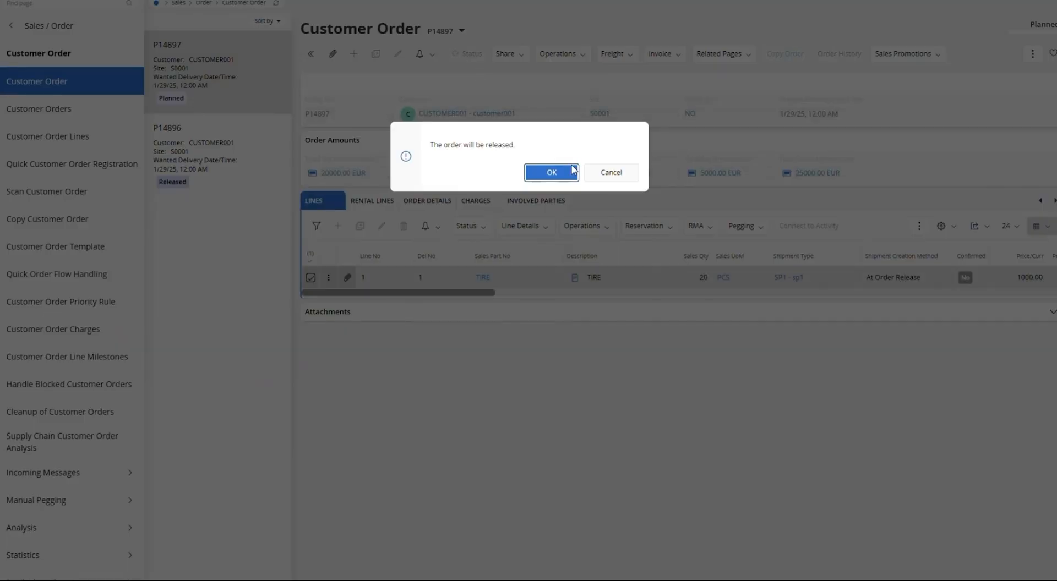
click(551, 172)
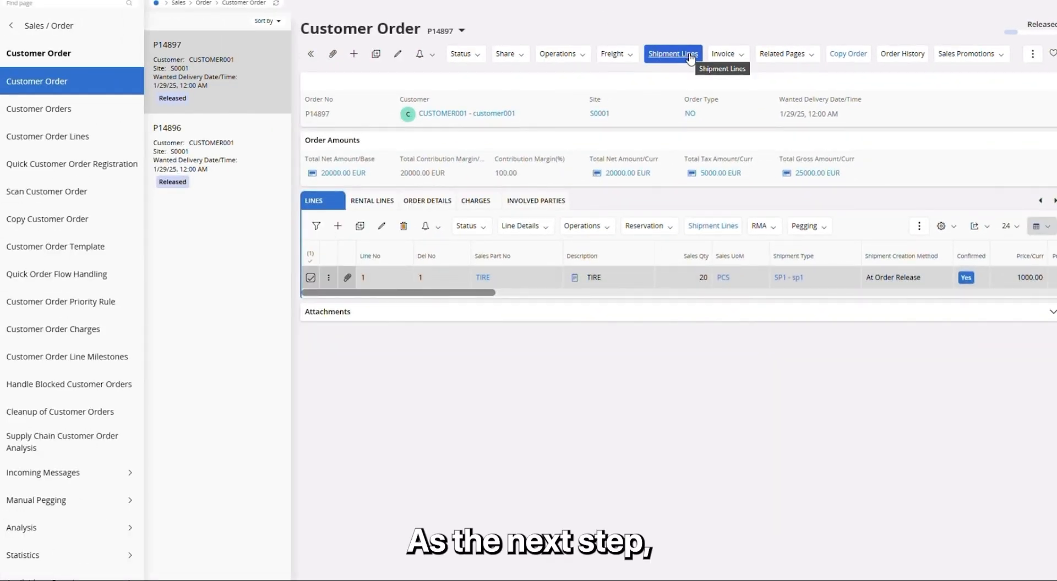
Open the order's shipment lines and view the details of the line's shipment
click(689, 56)
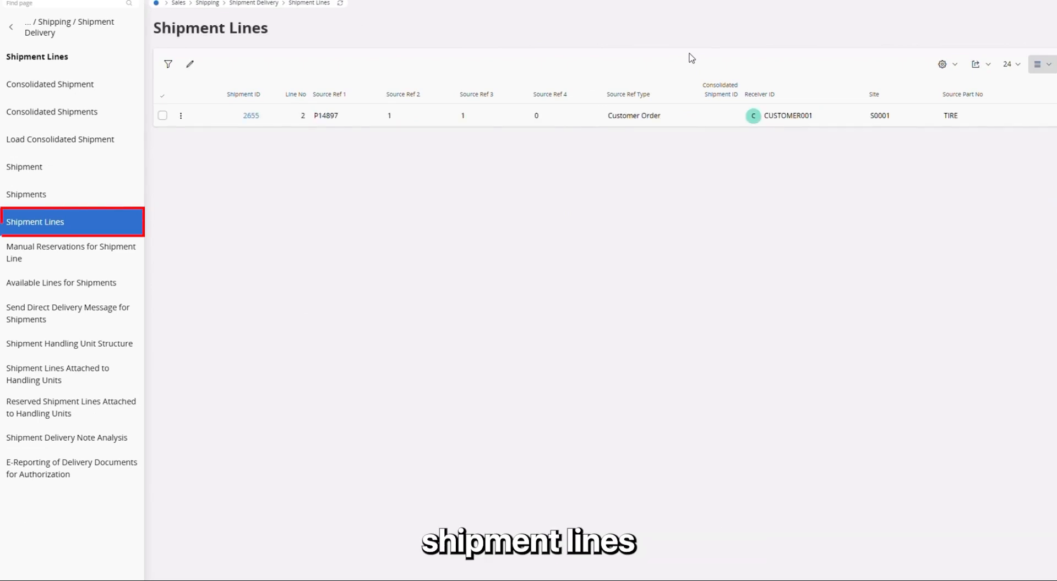
click(162, 115)
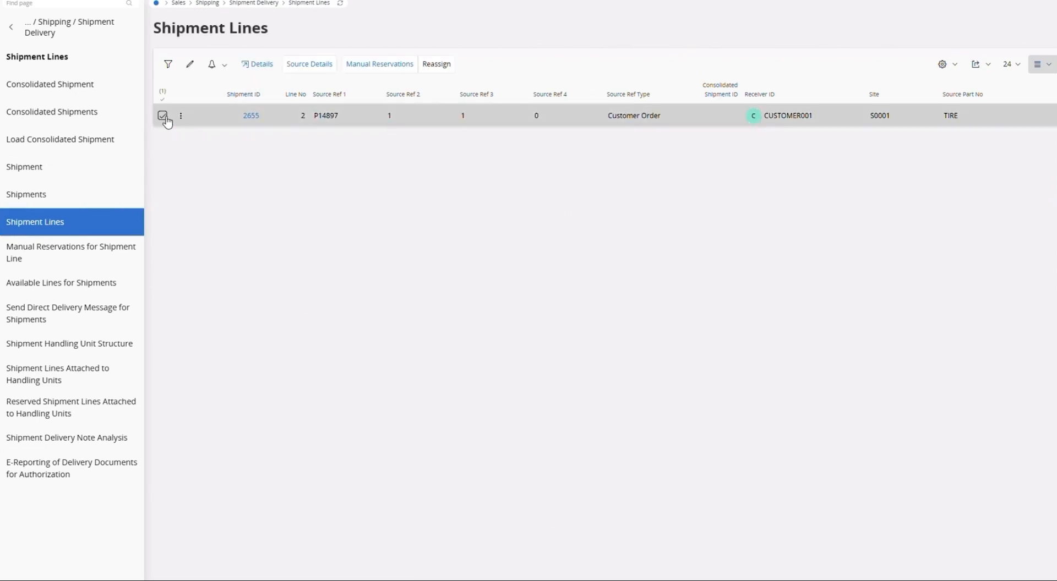
click(252, 64)
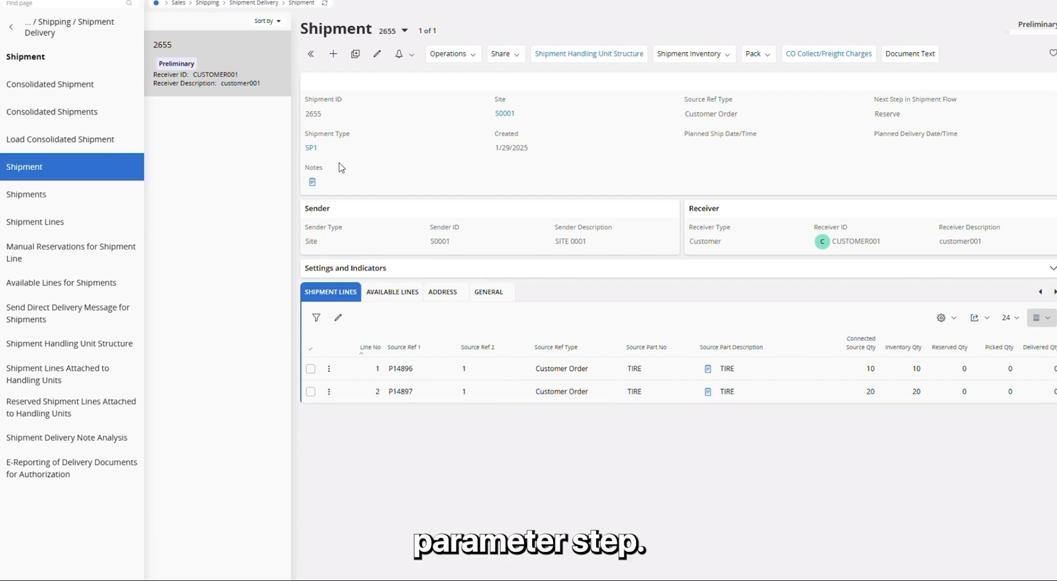
Open shipment type SP1 and add a shipment consolidation parameter Source Ref 1, then save it
click(311, 148)
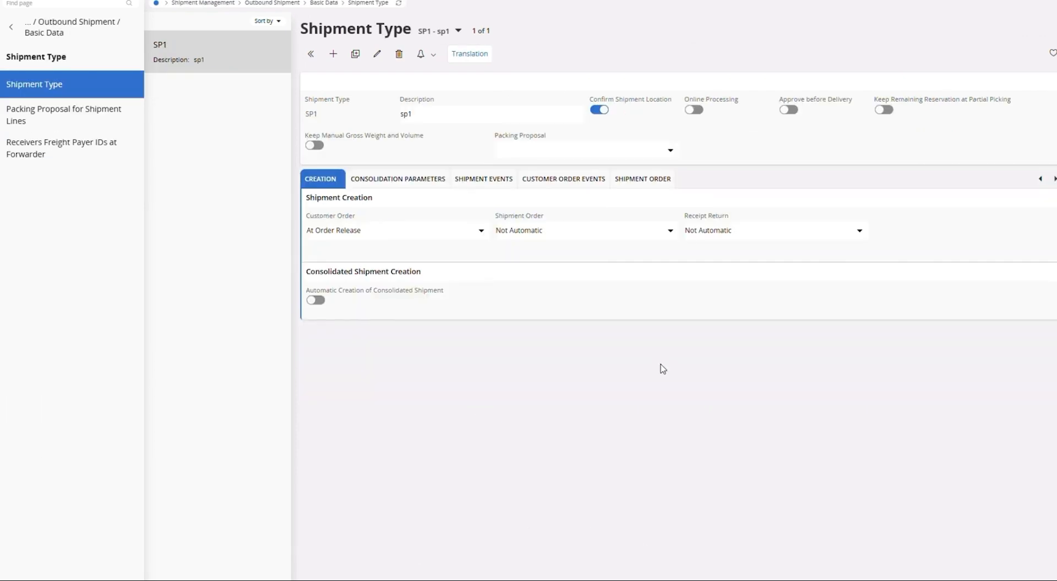
click(421, 181)
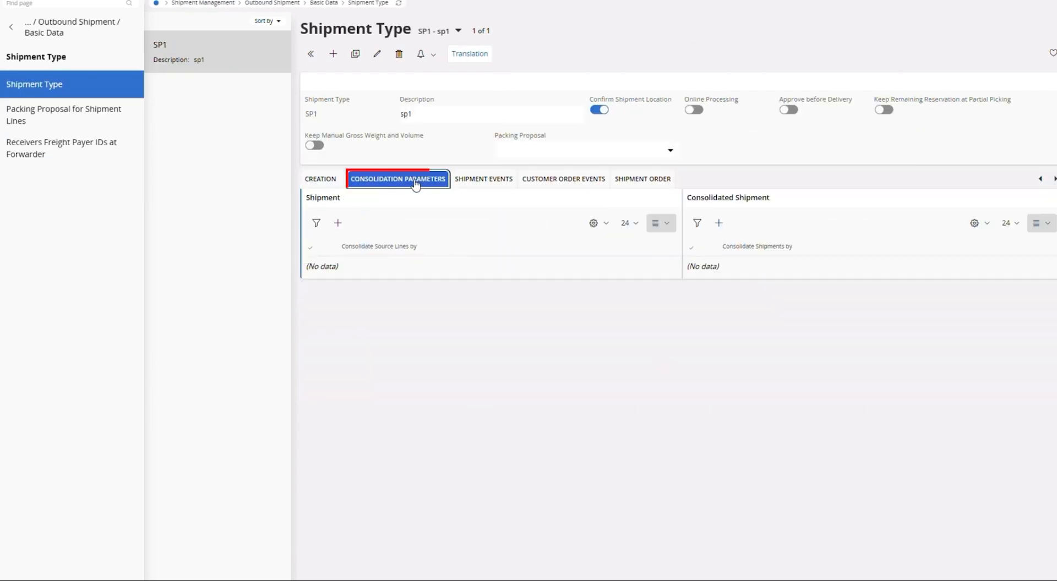
click(338, 223)
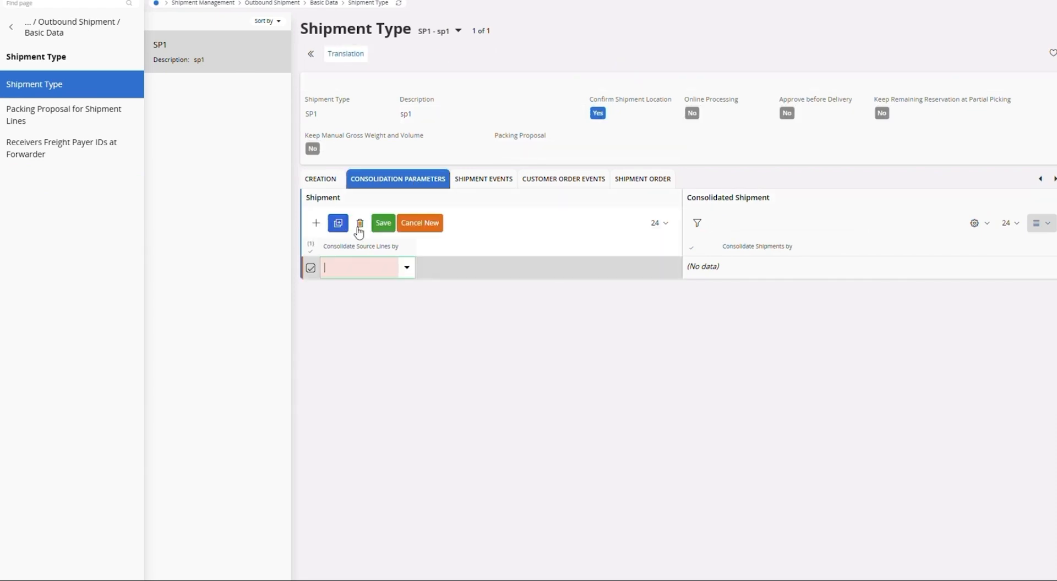
click(407, 268)
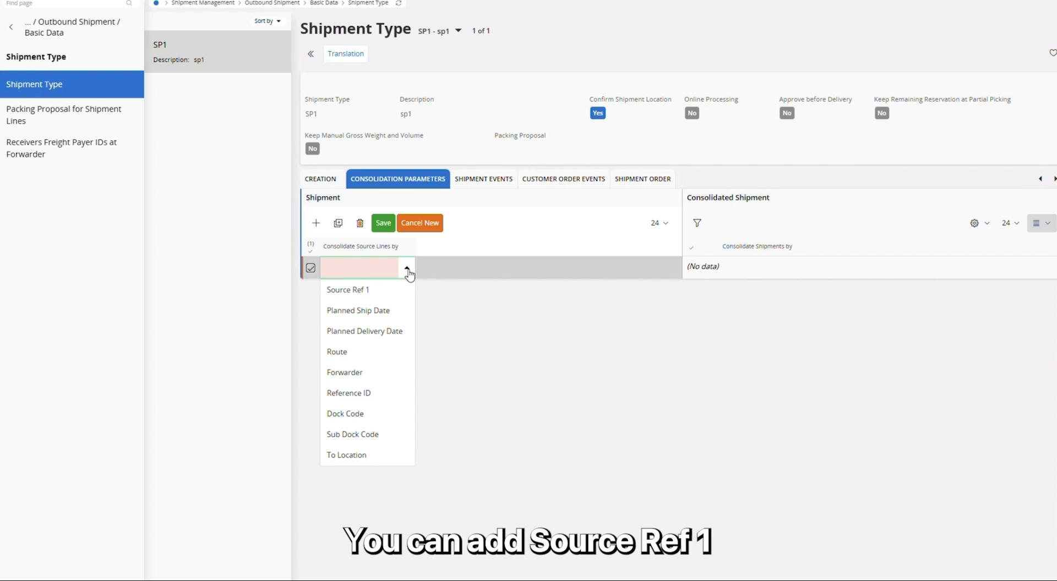
click(405, 290)
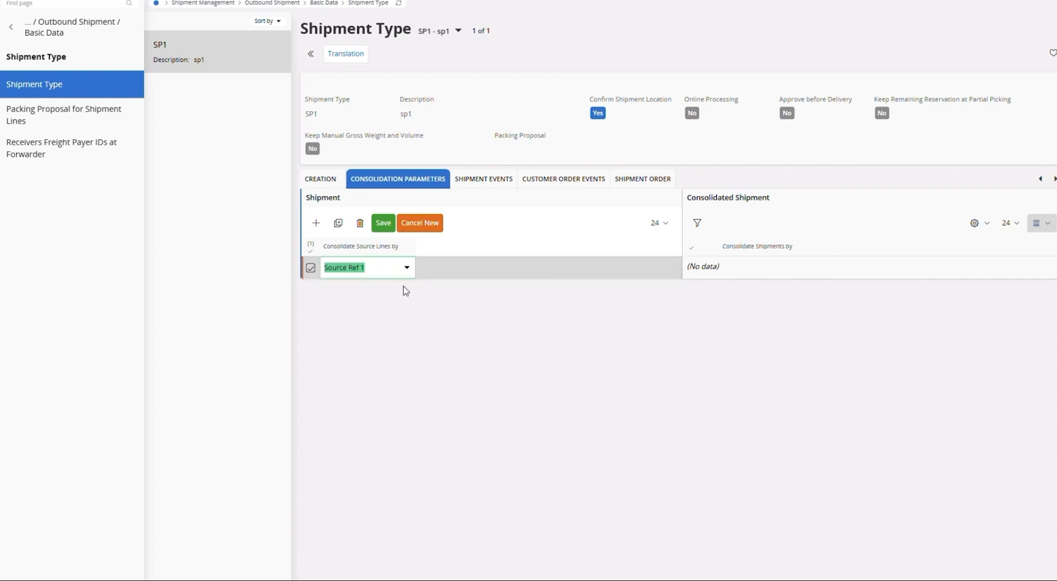
click(382, 226)
click(382, 225)
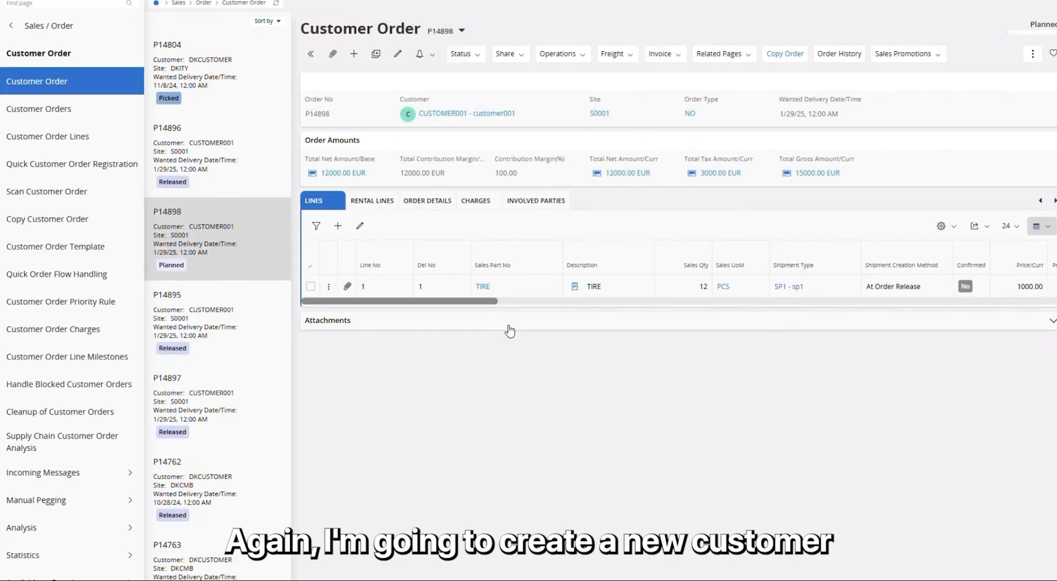
Create a third customer order for CUSTOMER001 and save the order header
click(354, 55)
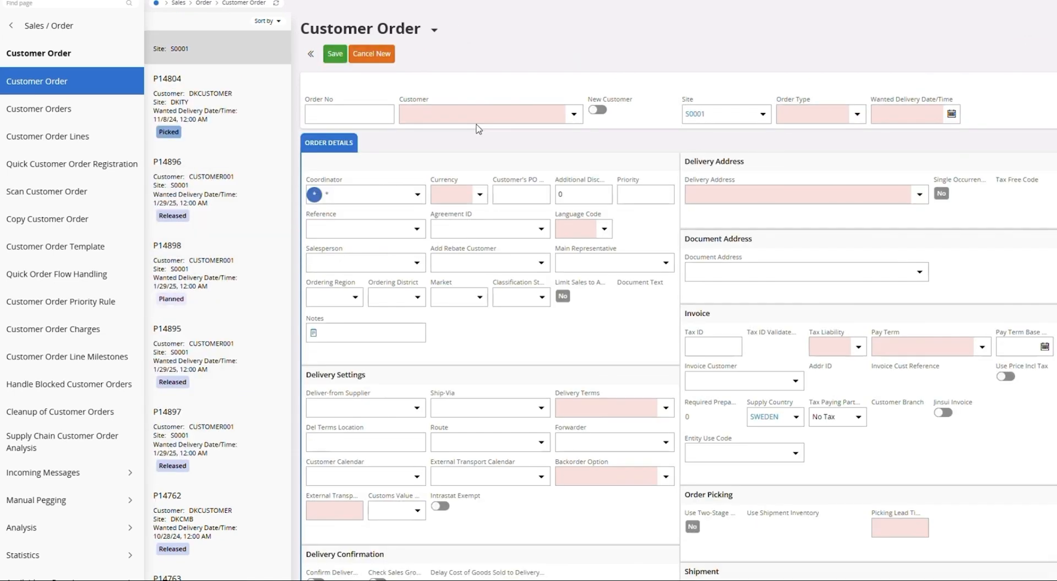
text(c)
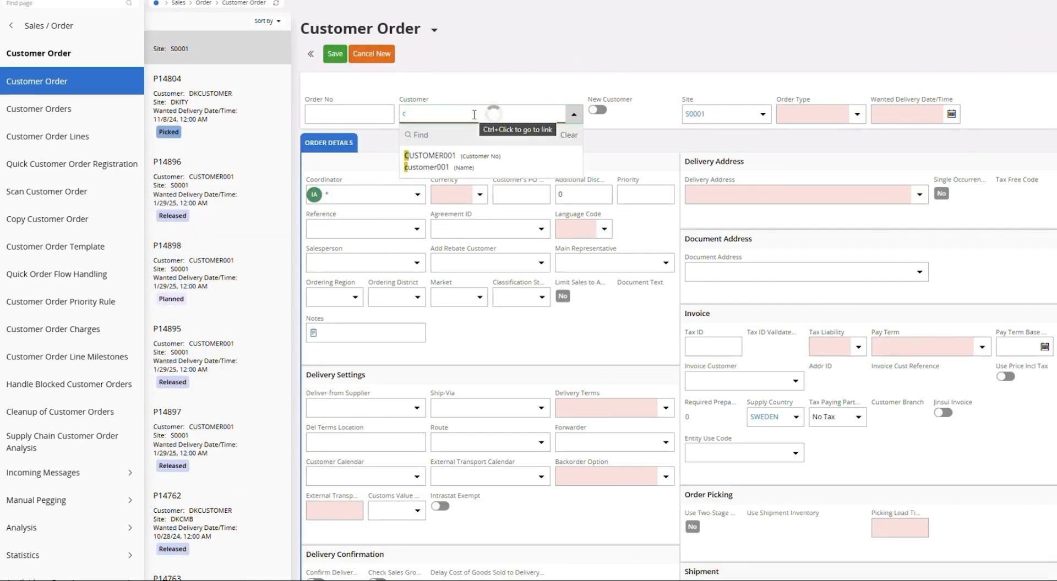
click(479, 168)
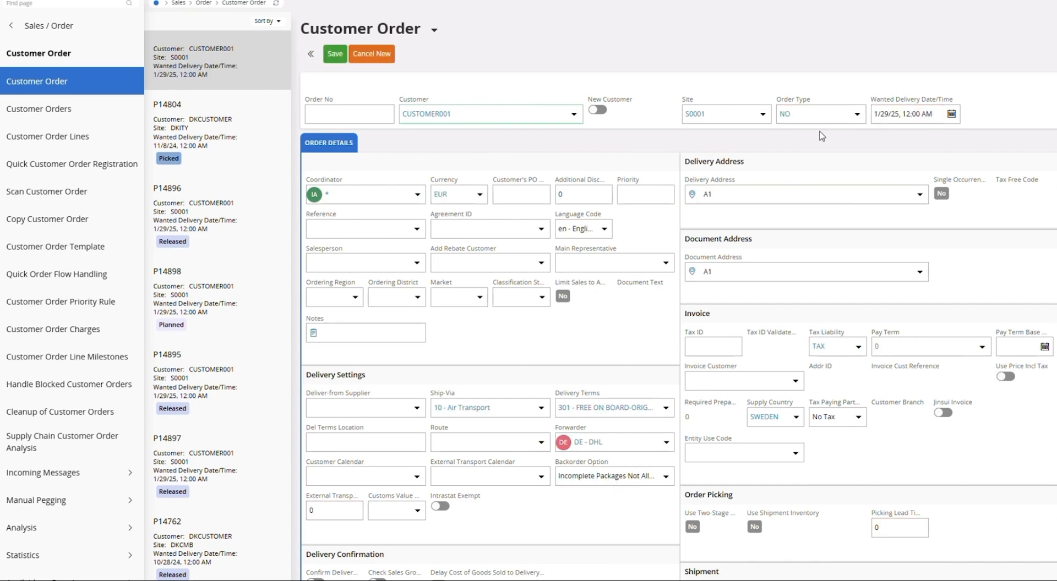
click(335, 53)
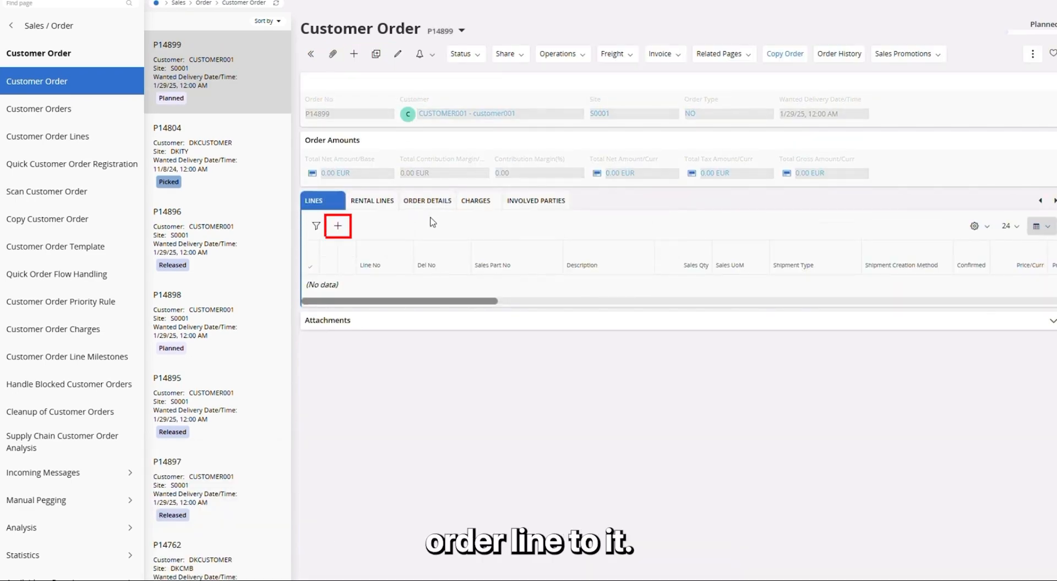
Add an order line for sales part TIRE with sales quantity 12 and save it
click(342, 227)
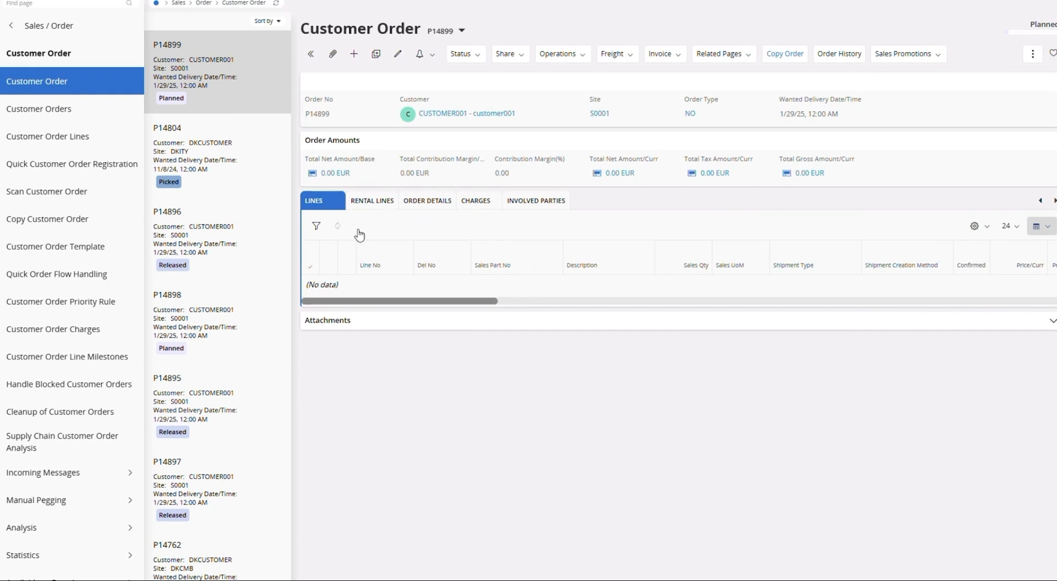
text(t)
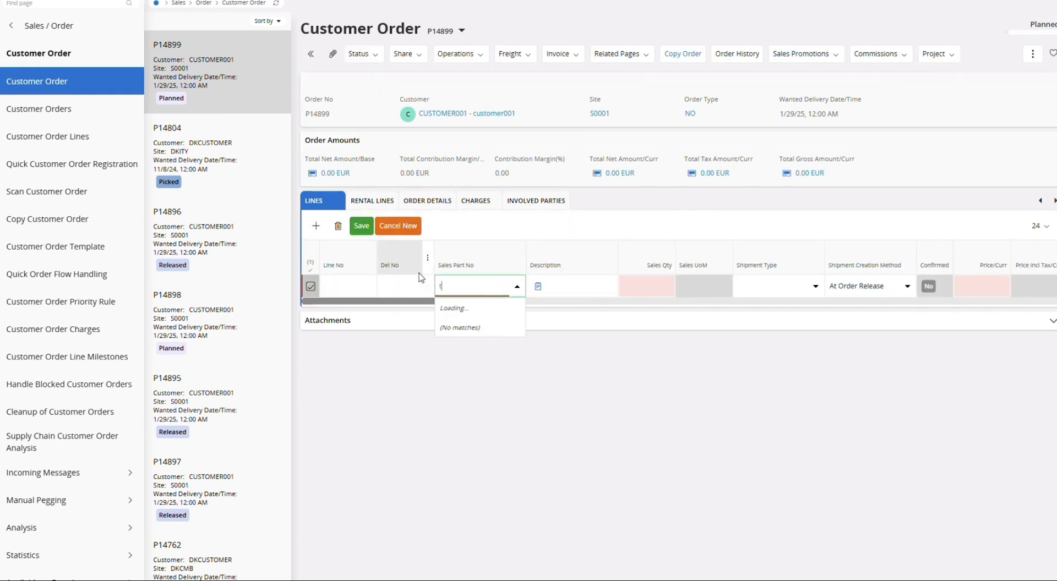
click(474, 338)
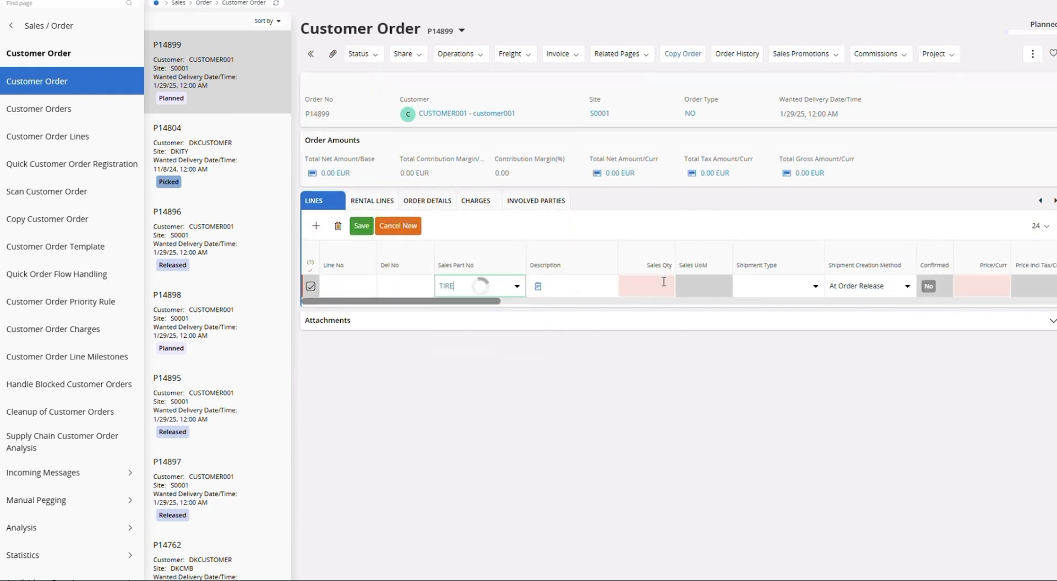
click(642, 287)
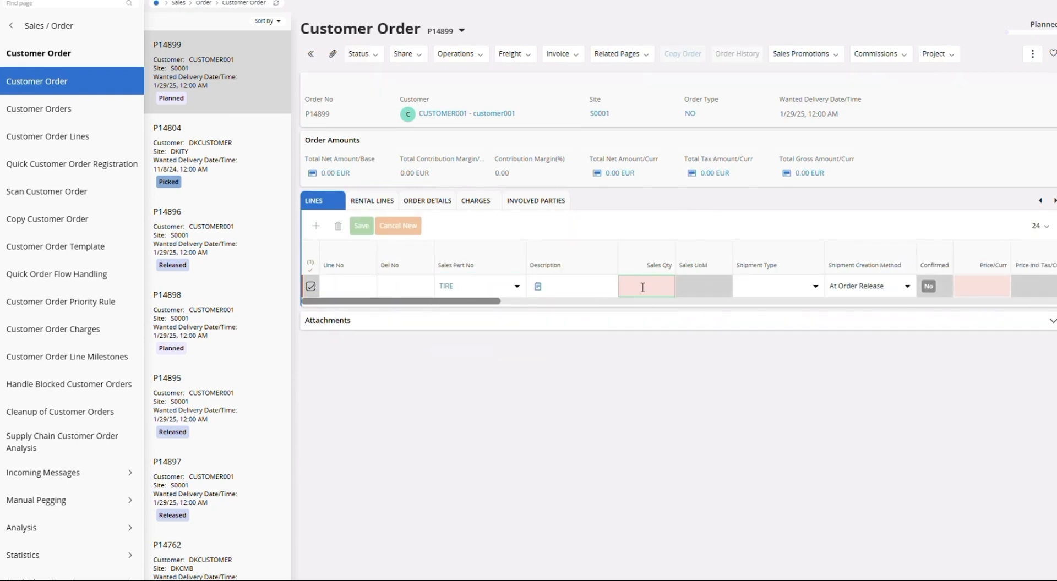
text(12)
key(Tab)
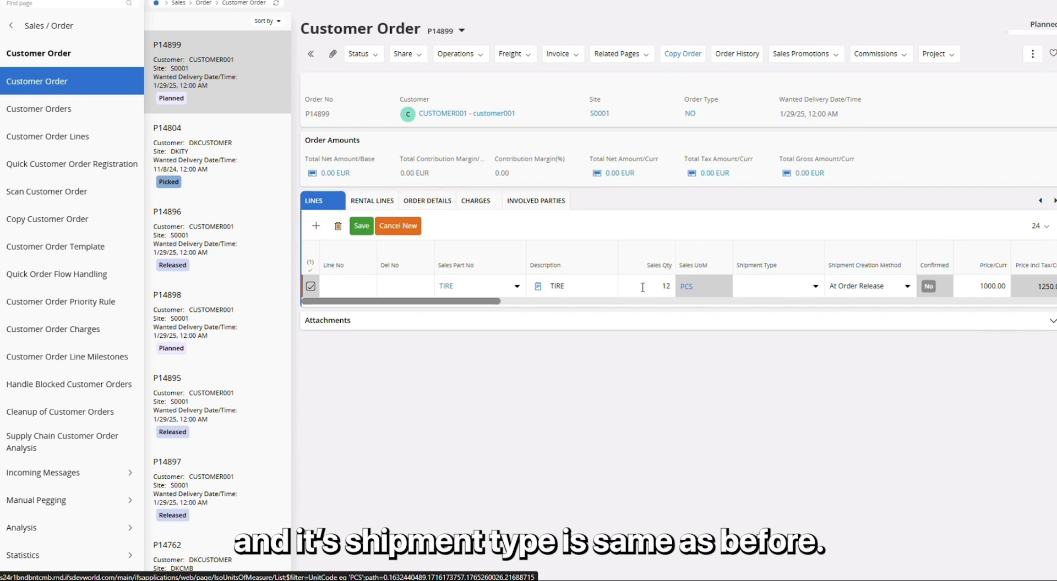
click(361, 226)
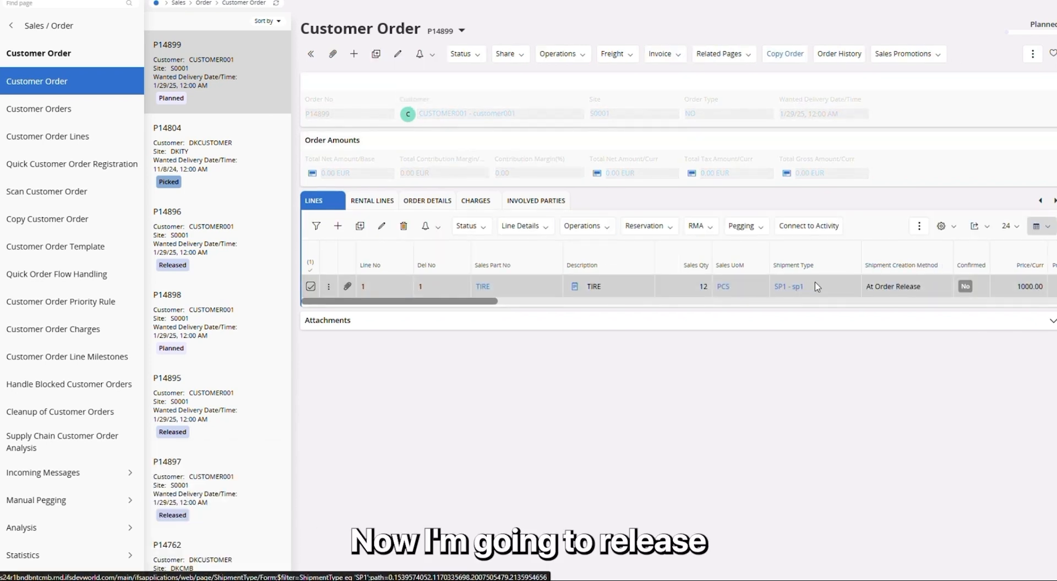
Release the customer order, confirming the release
click(461, 53)
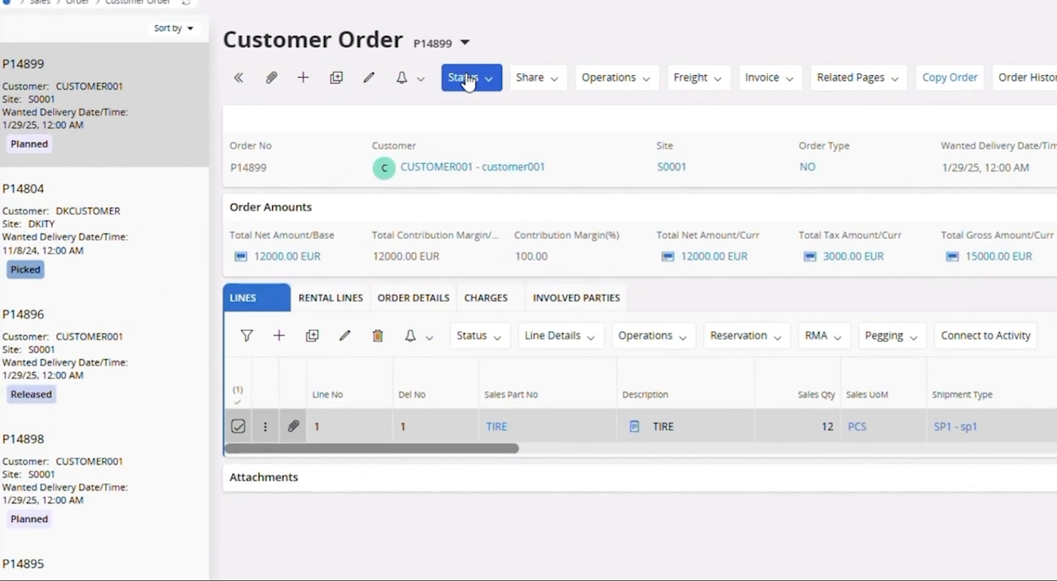
click(467, 82)
click(484, 108)
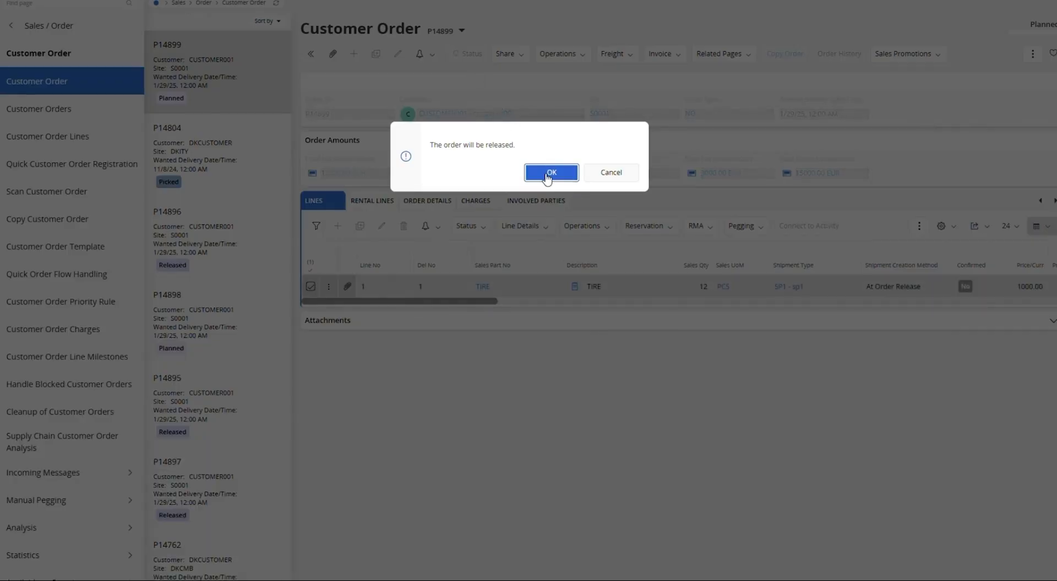
click(548, 174)
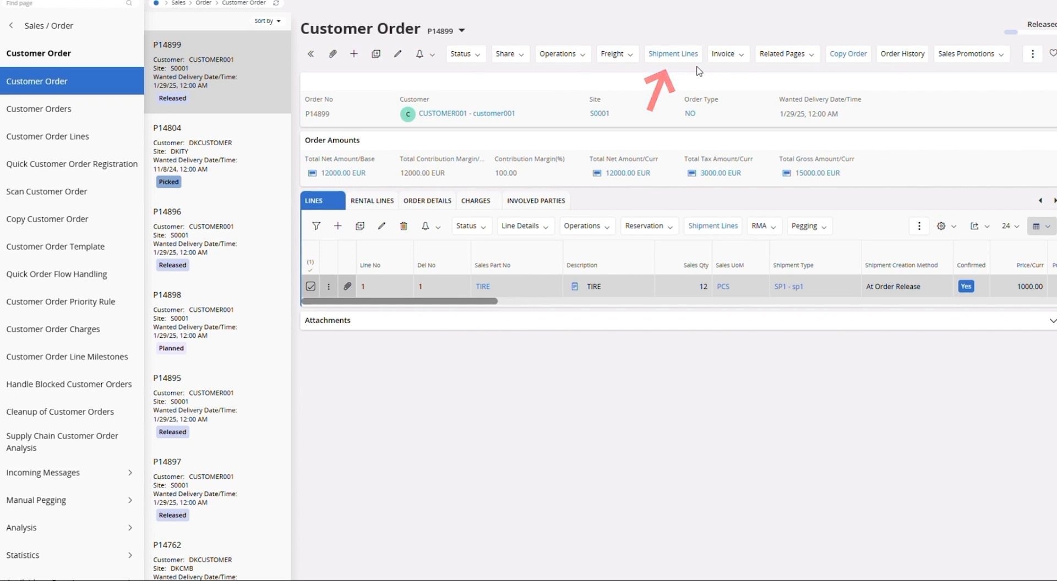
Open the order's shipment lines, select the line and view its shipment details
click(673, 53)
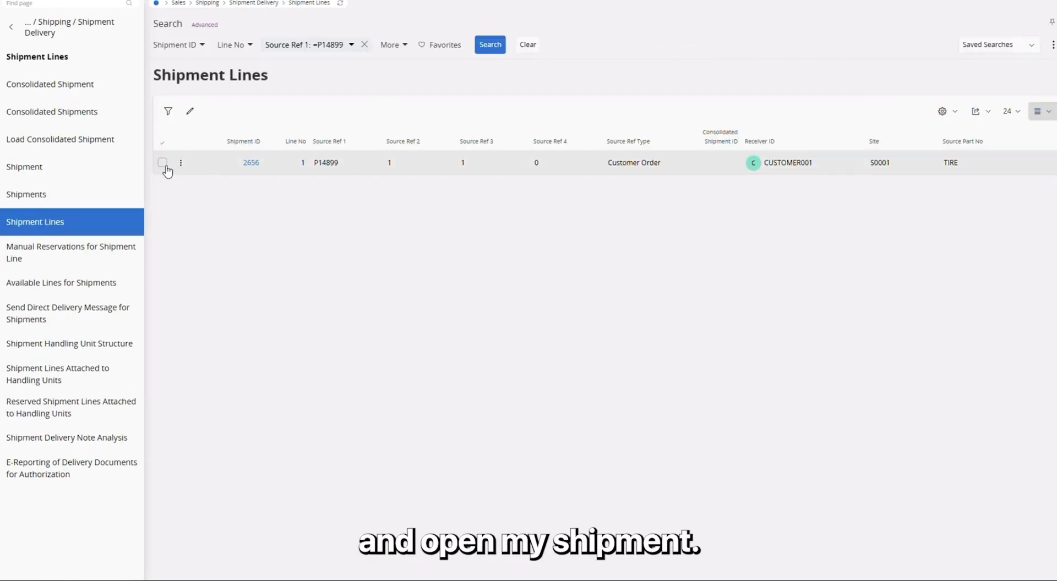
click(162, 162)
click(263, 111)
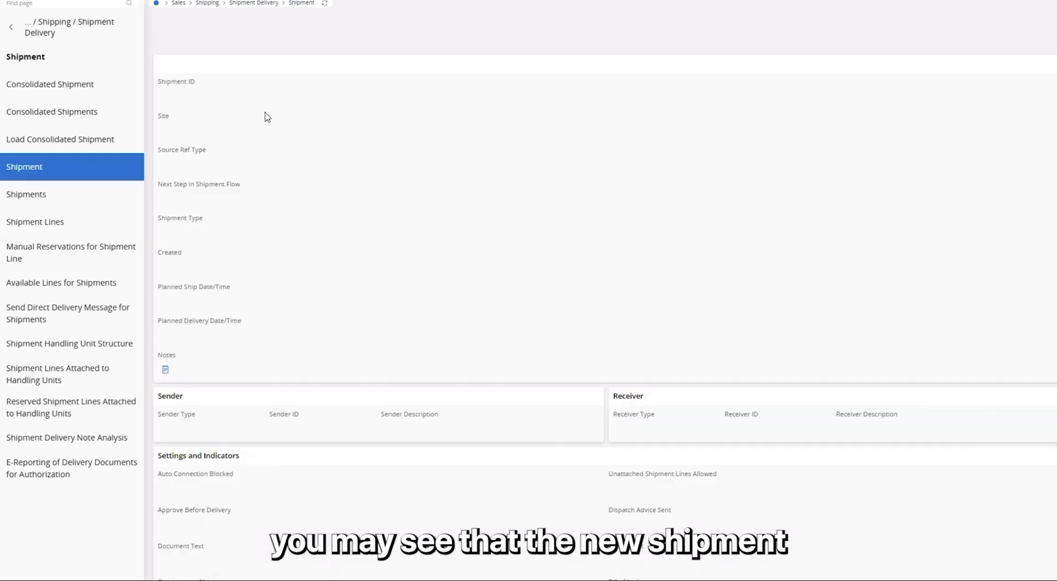